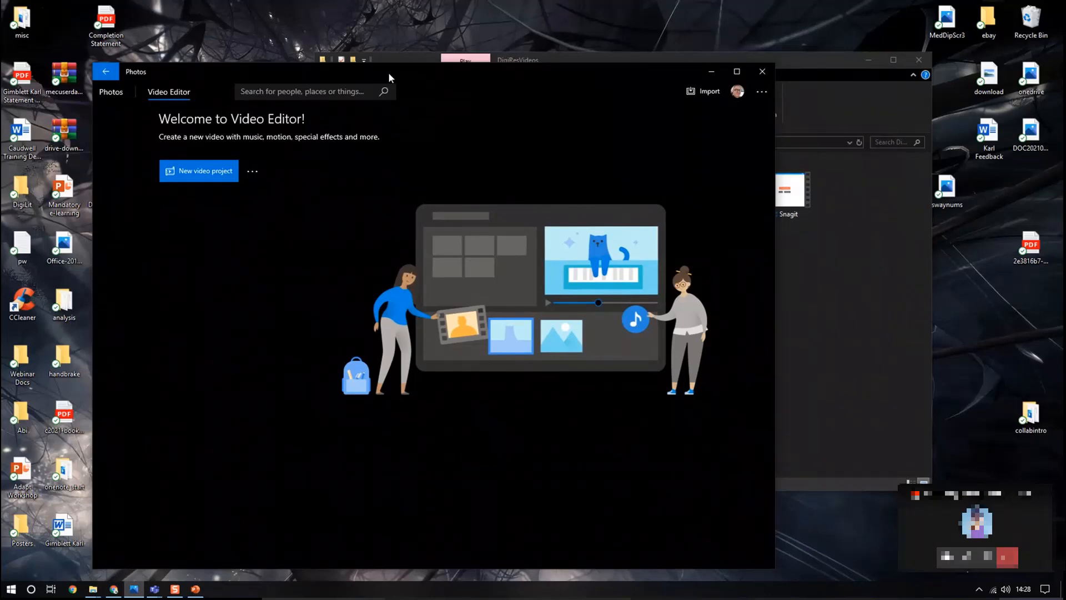
Step: Arrange the video editor window and a narrowed DigiResVideos folder window side by side, enlarging the editor slightly
drag(449, 70, 400, 61)
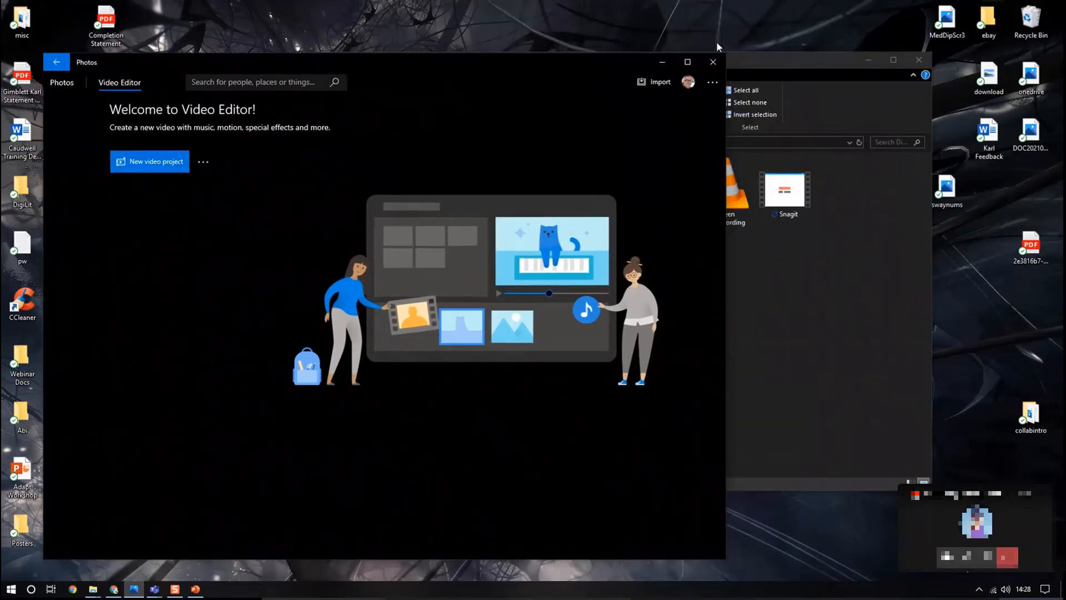
drag(772, 66, 853, 34)
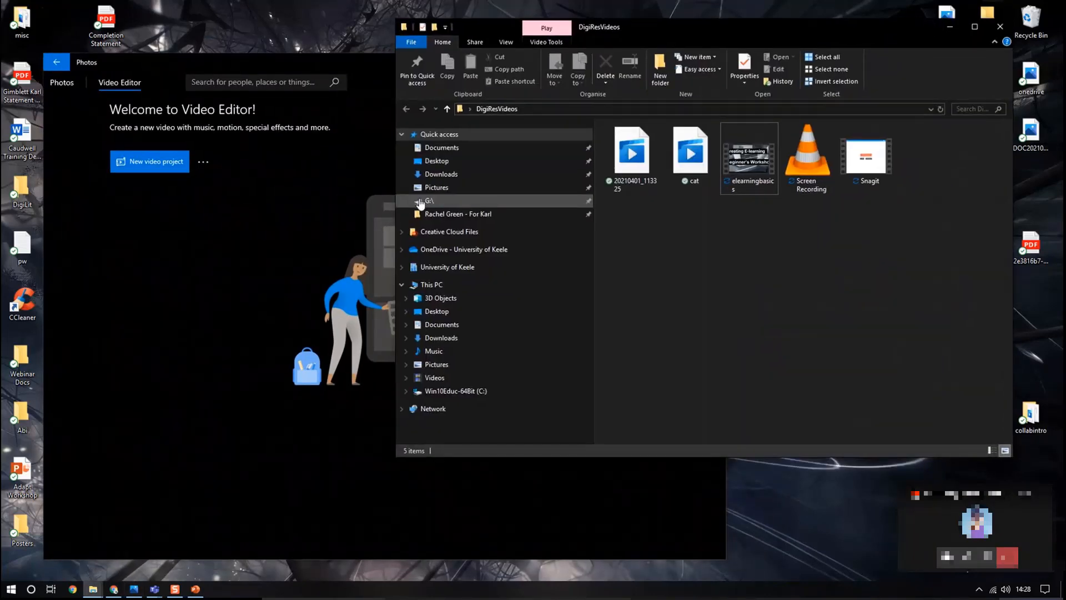
drag(397, 207, 753, 187)
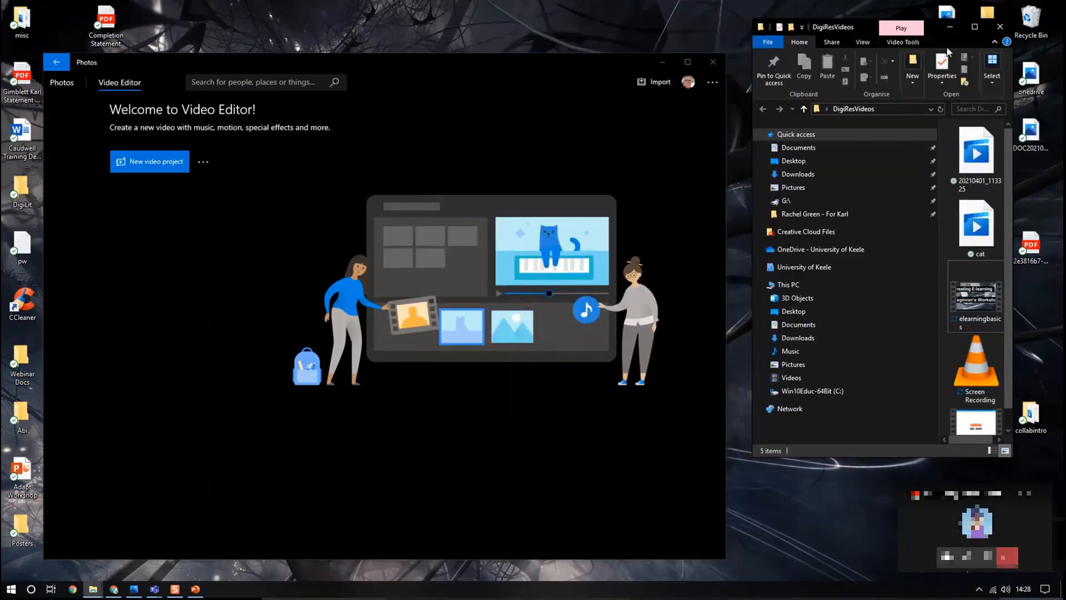
drag(864, 27, 875, 38)
click(559, 64)
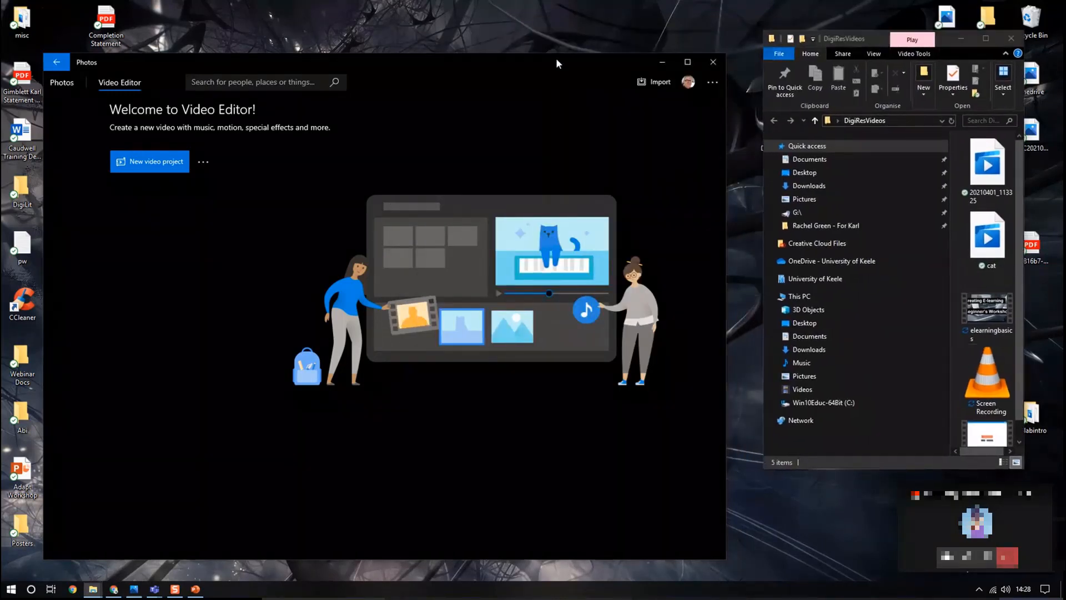
drag(559, 63, 556, 49)
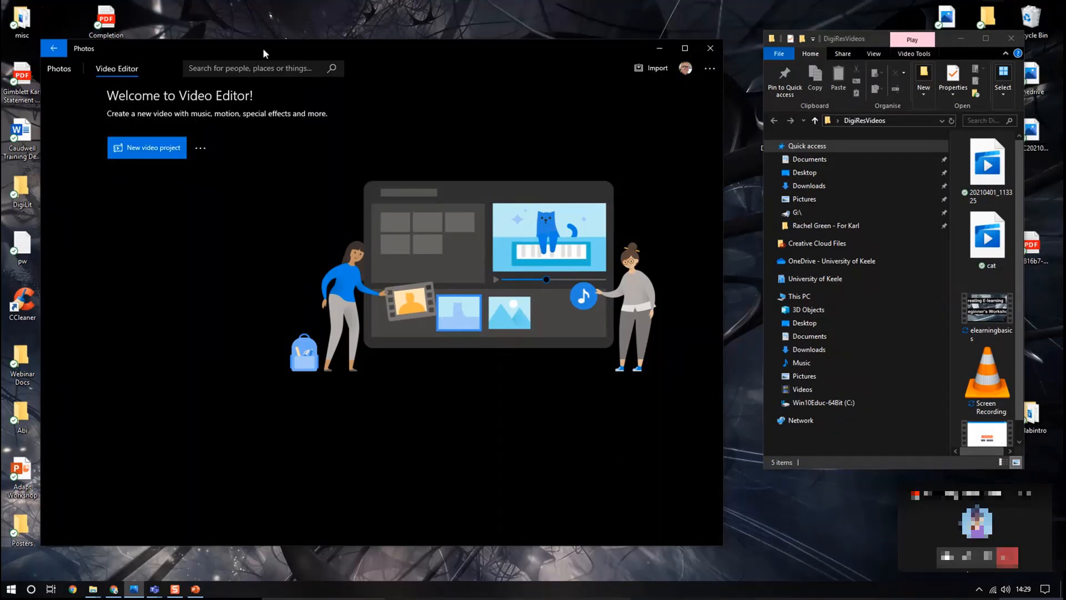
drag(263, 49, 245, 42)
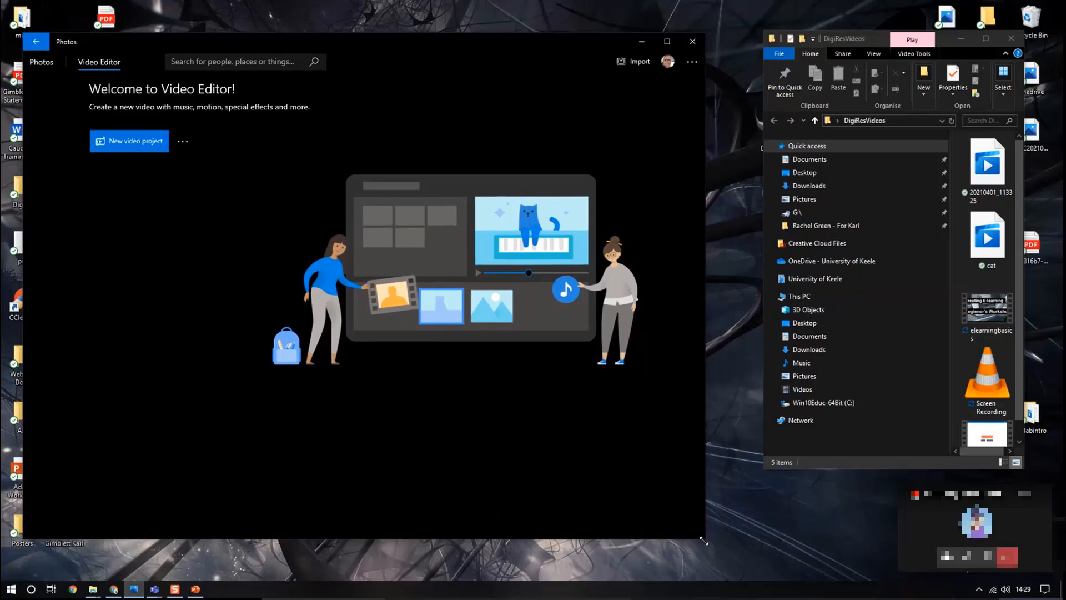
drag(704, 541, 733, 551)
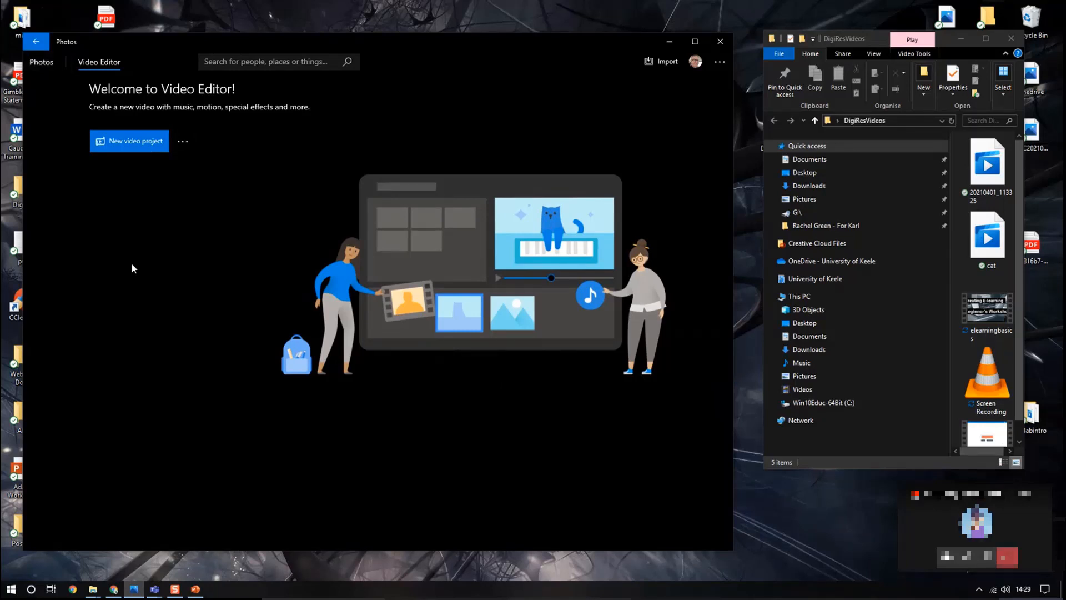
Step: Create a new video project named DigiPGRThurs
click(128, 139)
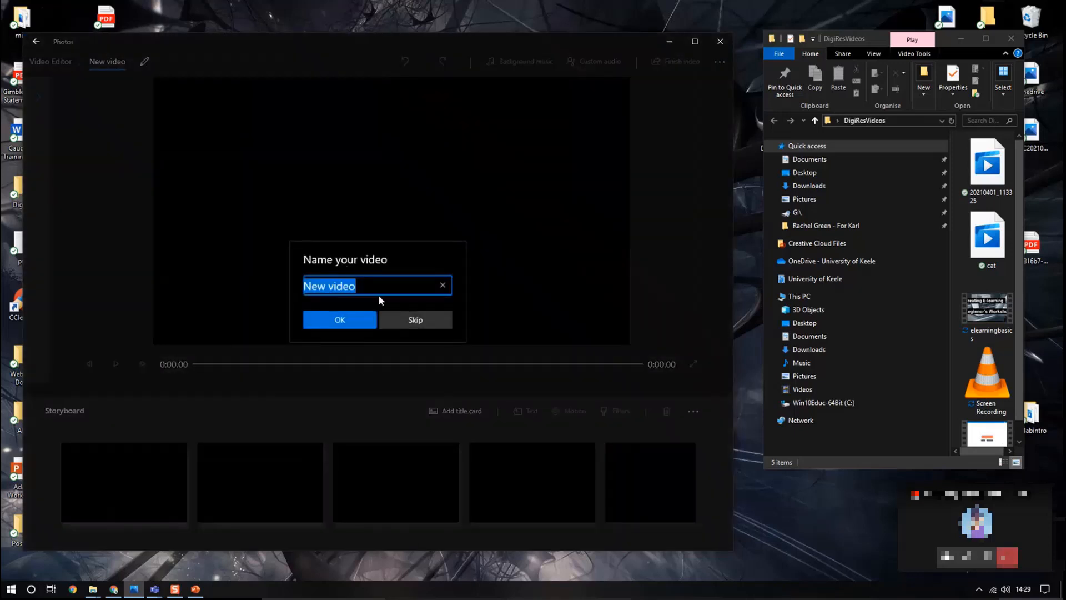
text(Dig)
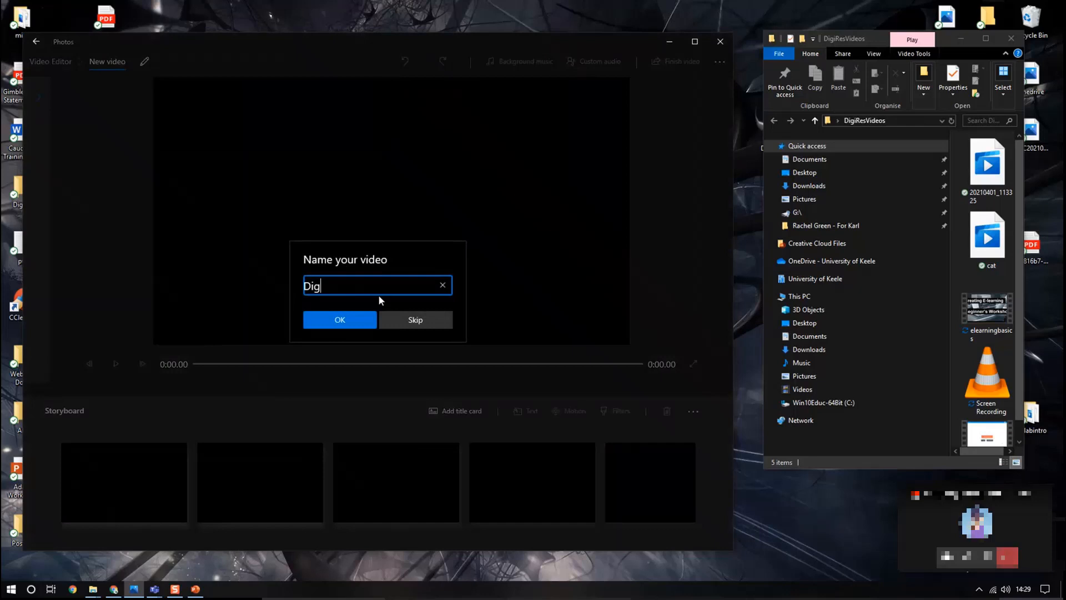
text(iPGRThurs)
click(349, 320)
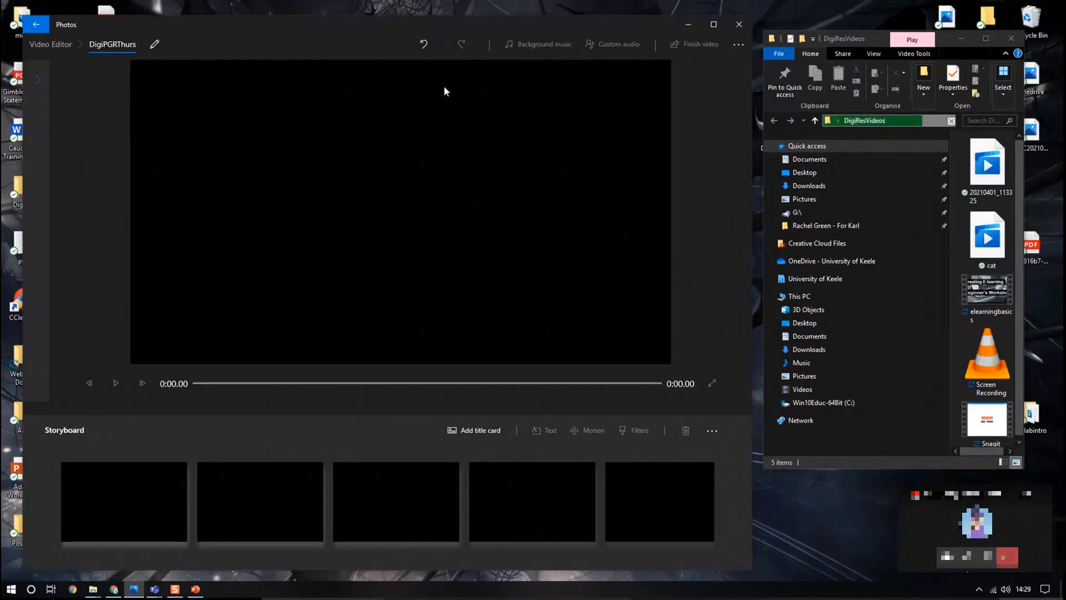
Step: Expand the project library pane, collapse it to enlarge the preview, and expand it again
click(38, 80)
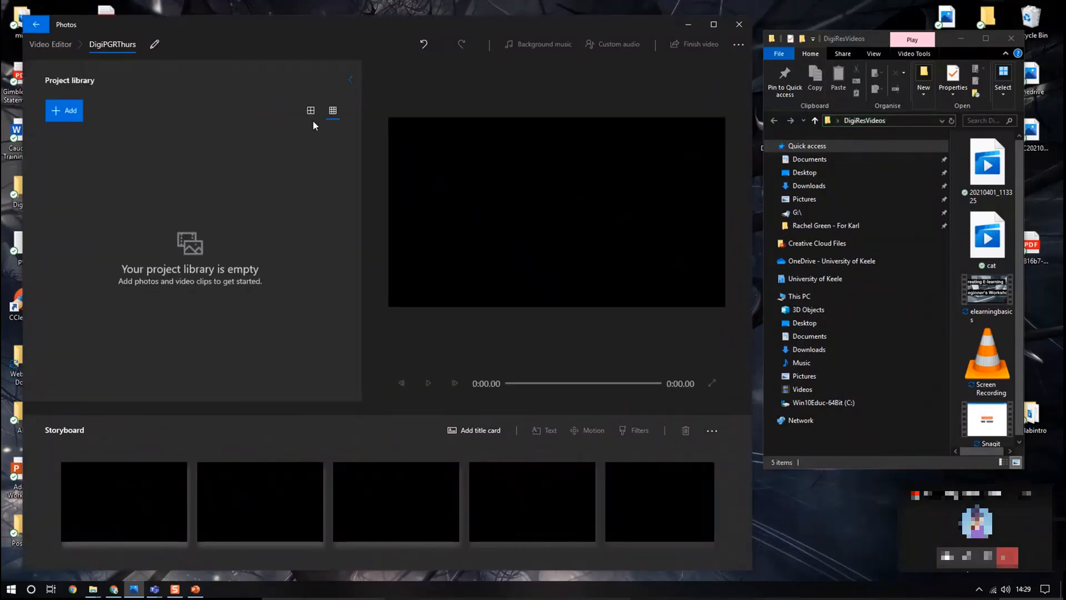
click(350, 79)
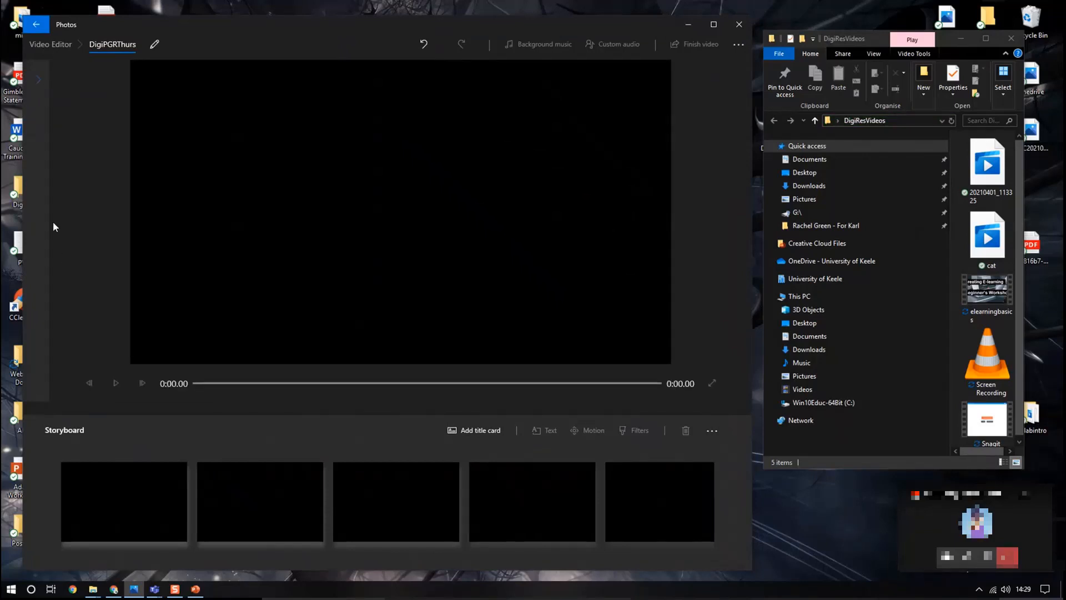
click(45, 84)
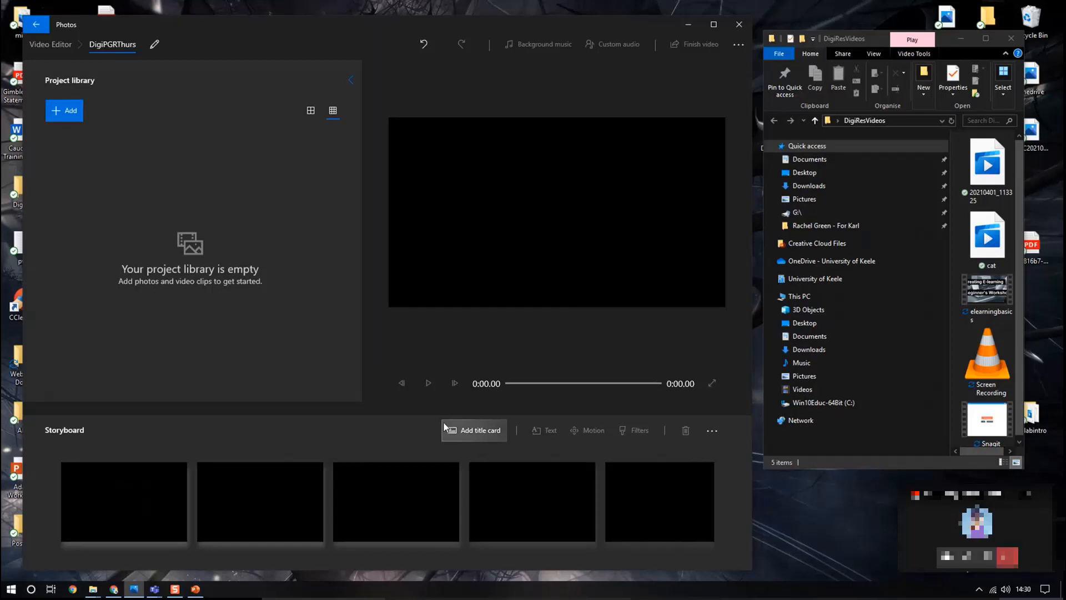
Step: Add a title card to the storyboard and open its text for editing
click(484, 432)
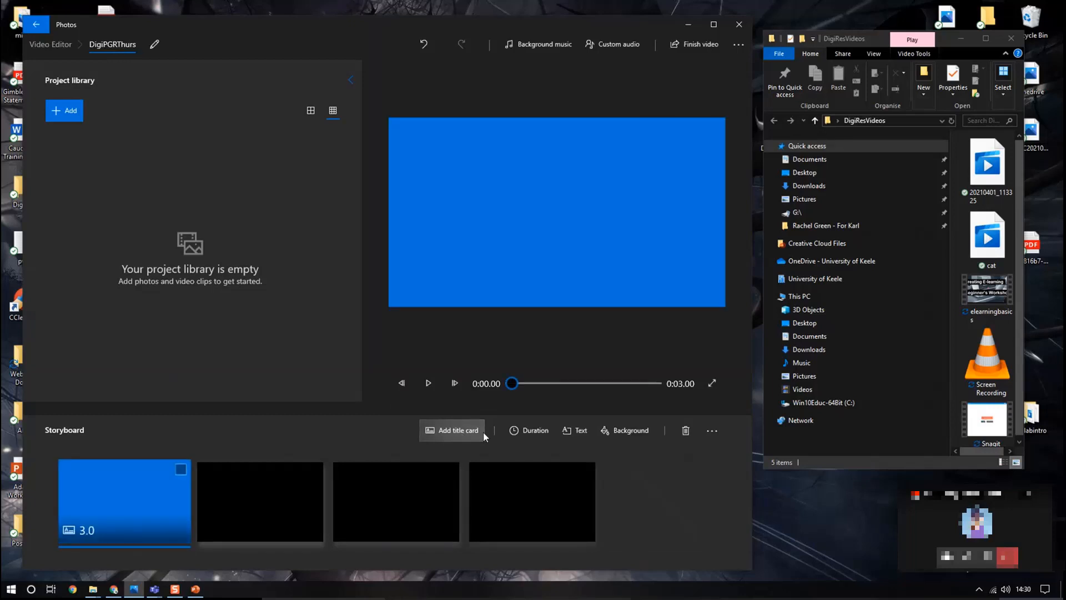
right_click(119, 511)
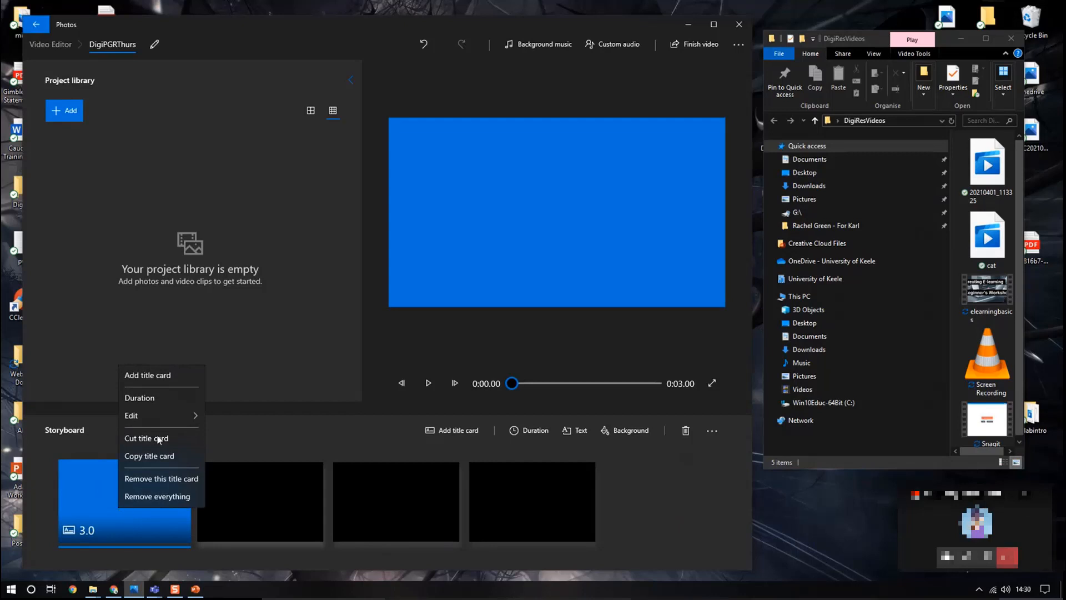
mouse_move(162, 425)
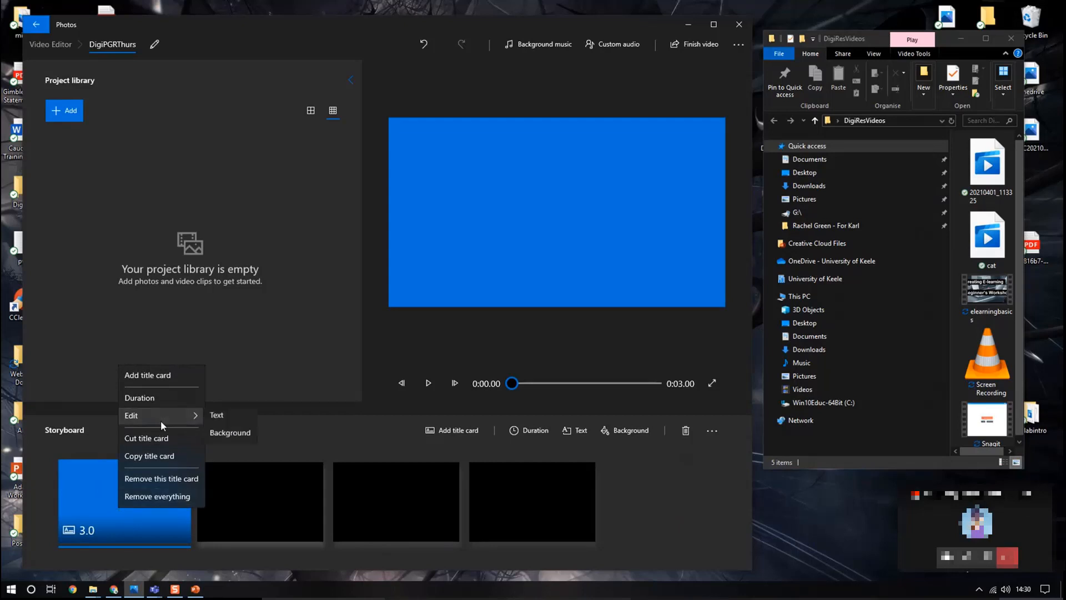
click(215, 420)
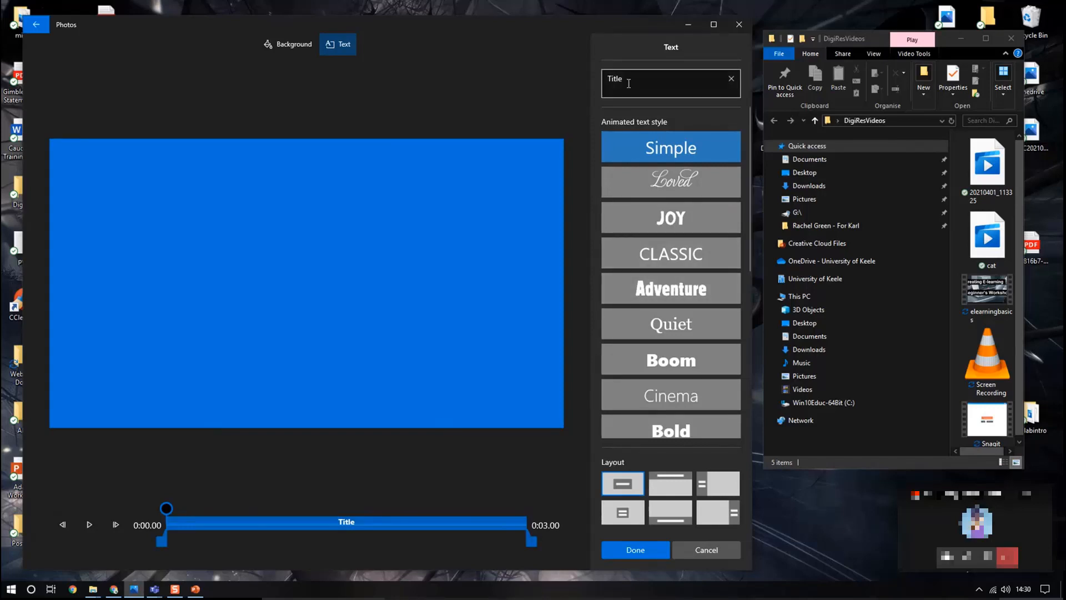
Step: Preview the default title text on the card's timeline and return the playhead to the start
click(630, 82)
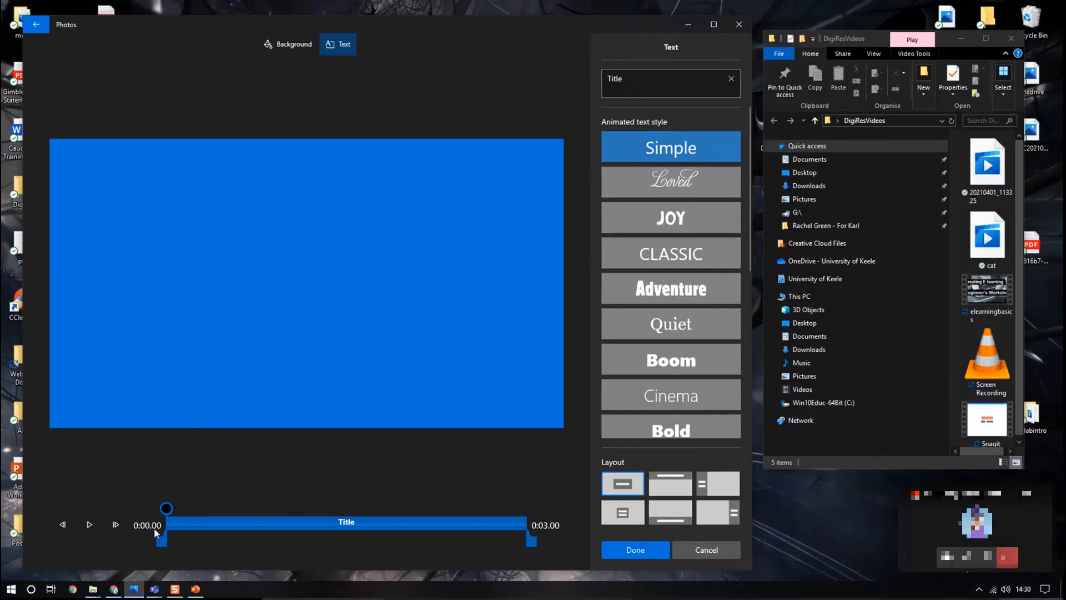
click(89, 527)
click(267, 508)
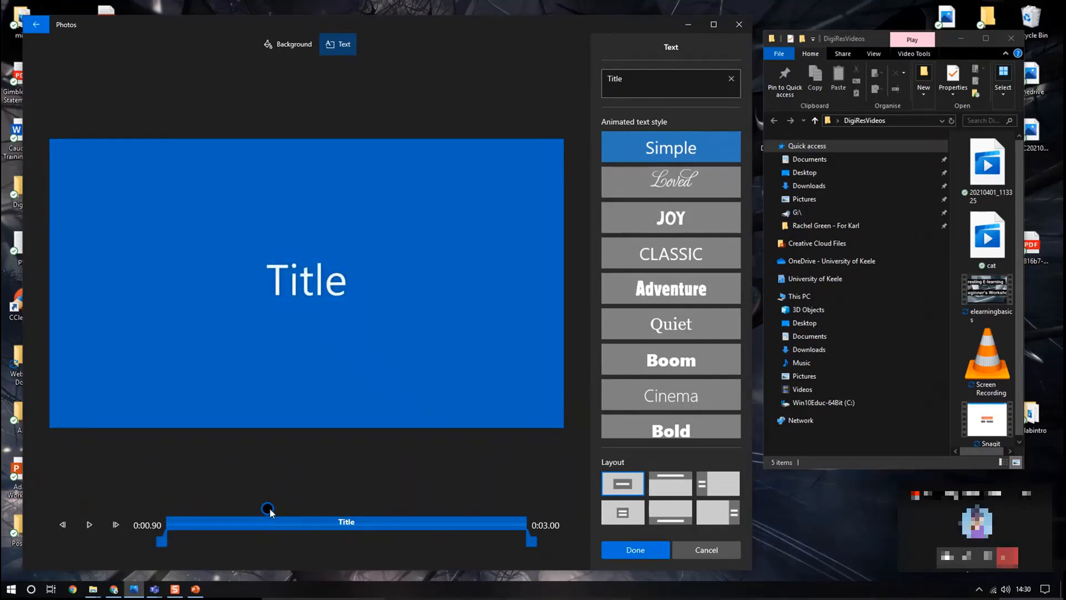
drag(267, 508, 116, 494)
Step: Replace the title card's default text with "Important Research!"
click(645, 85)
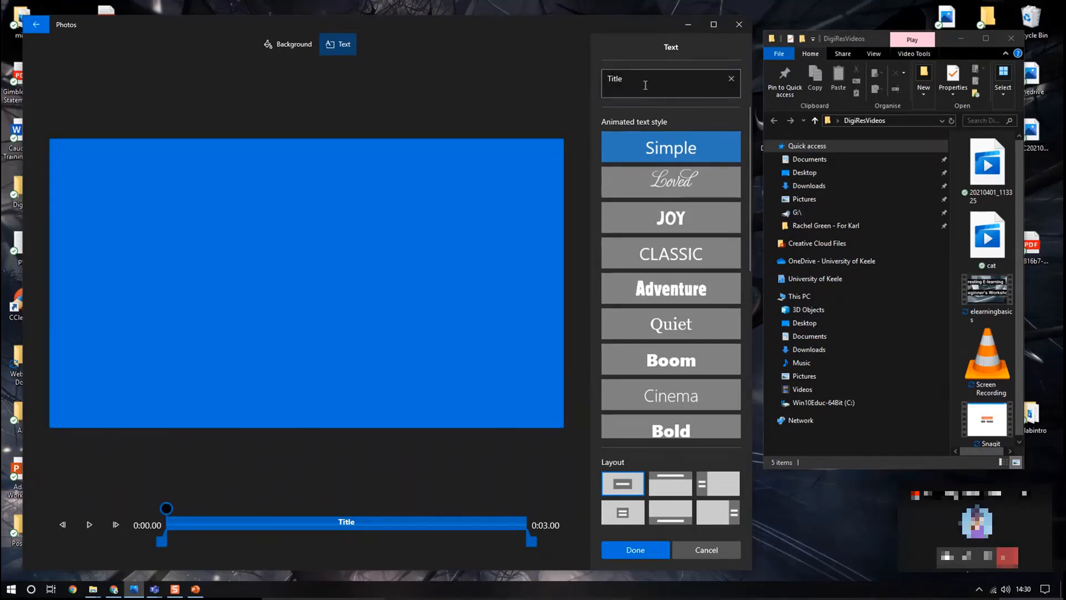
key(BackSpace)
key(BackSpace)
key(BackSpace)
key(BackSpace)
key(BackSpace)
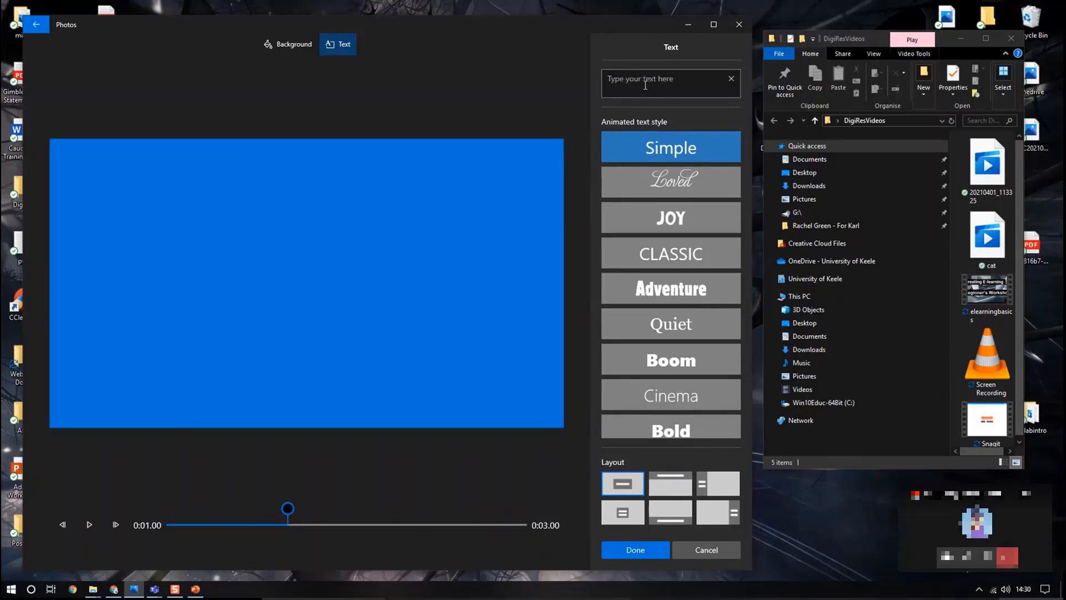
text(Importan)
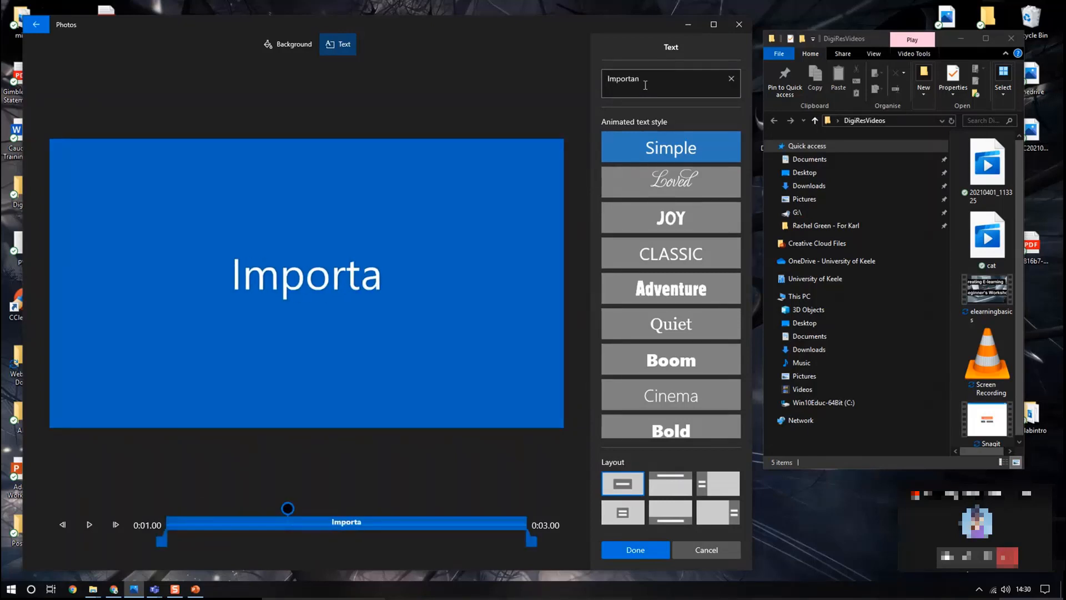
text(t Research!)
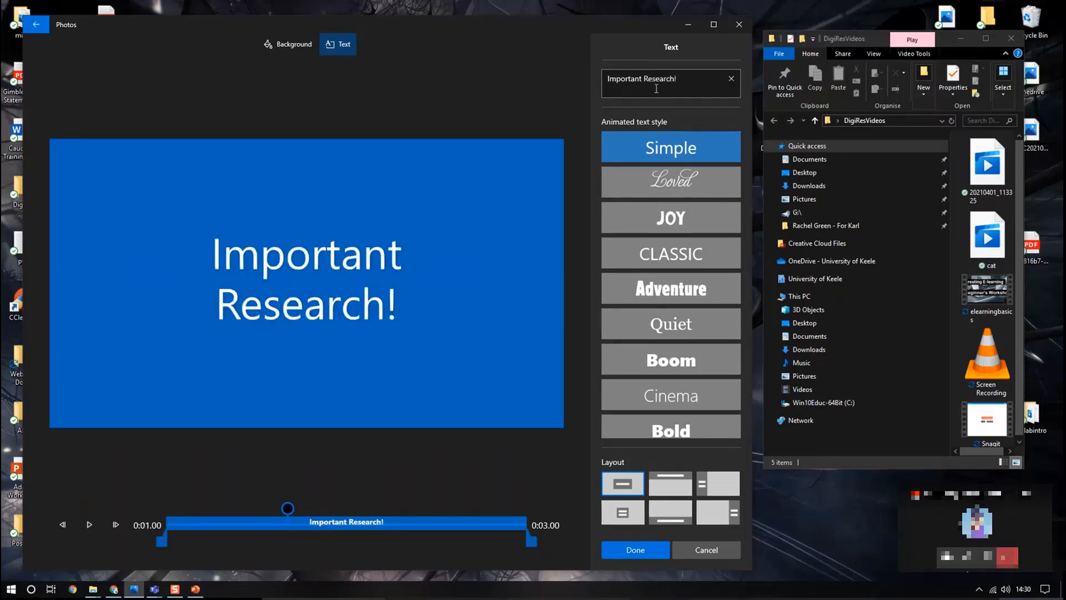
Step: Try out various animated text styles on the title, including Classic, Joy, Quiet, Electric, Fine Print, Cartoon, Cinema and Boom
click(659, 244)
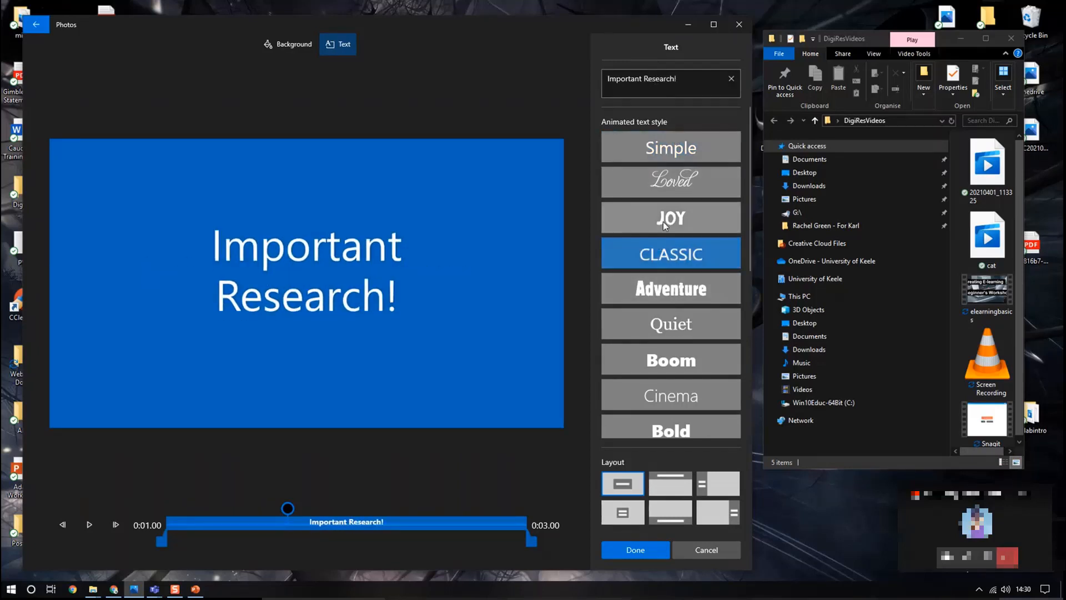
click(663, 221)
click(667, 309)
scroll(668, 309, down, 2)
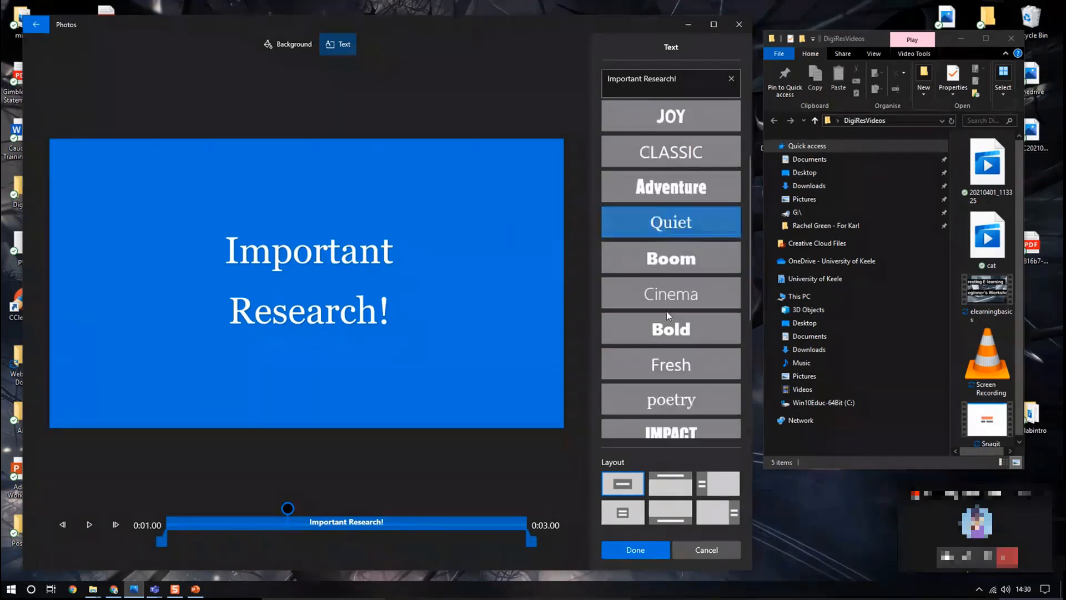
click(667, 323)
click(667, 362)
scroll(668, 362, down, 2)
scroll(668, 362, down, 2)
click(668, 363)
click(669, 388)
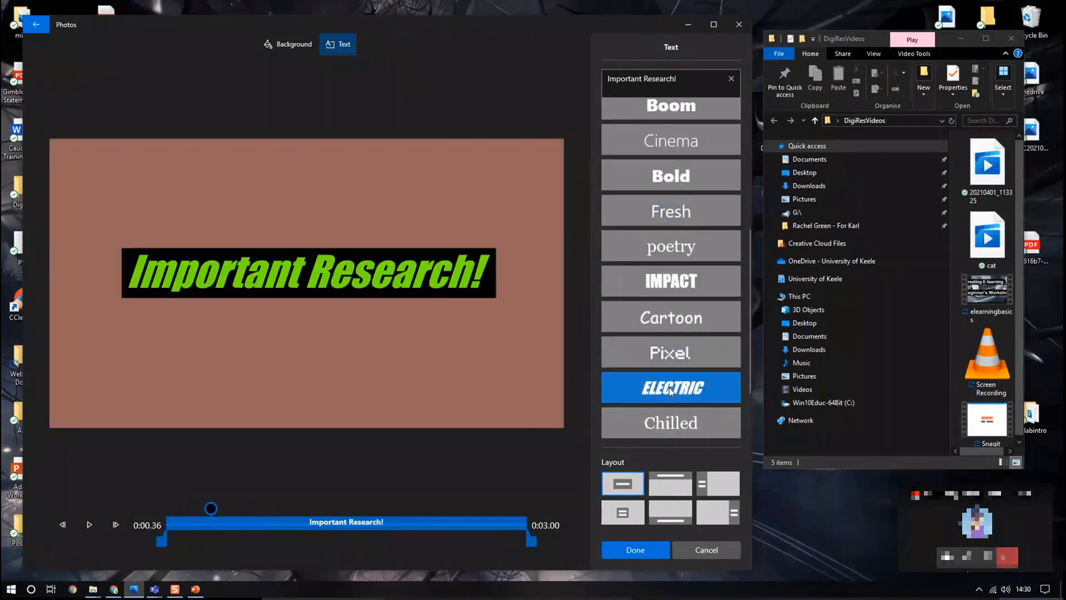
scroll(669, 388, down, 2)
click(669, 387)
click(667, 421)
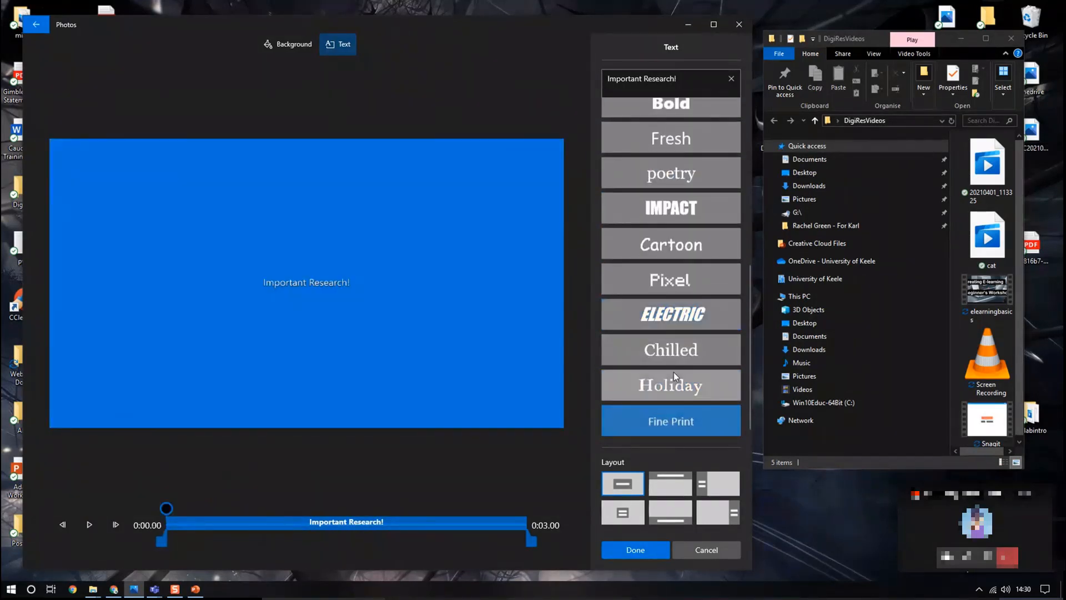
click(674, 378)
click(681, 314)
click(685, 275)
click(692, 244)
scroll(692, 245, up, 2)
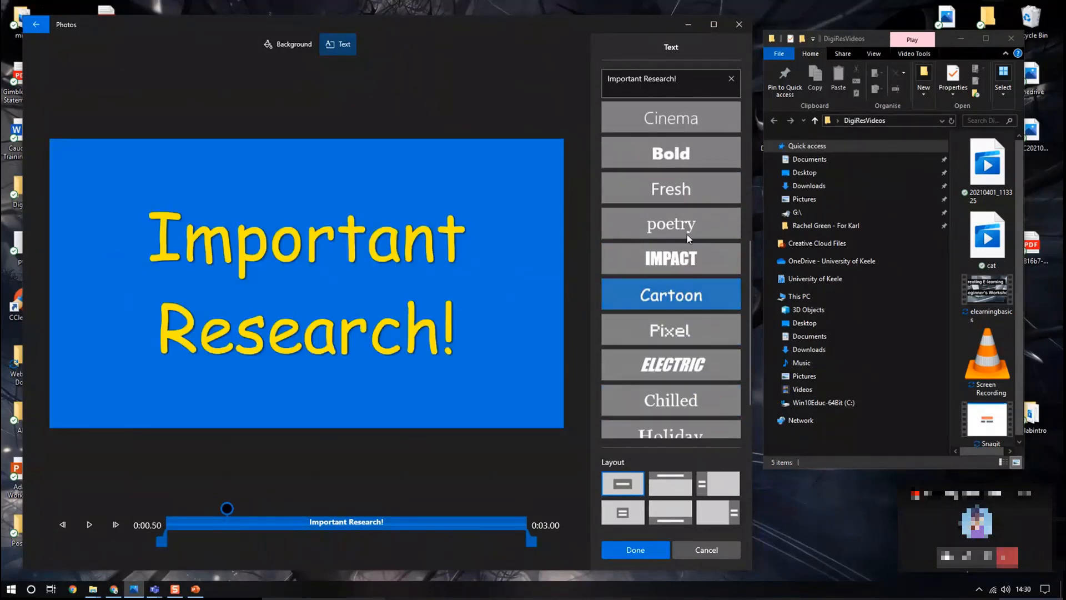
click(688, 233)
click(693, 192)
scroll(693, 192, up, 2)
click(691, 174)
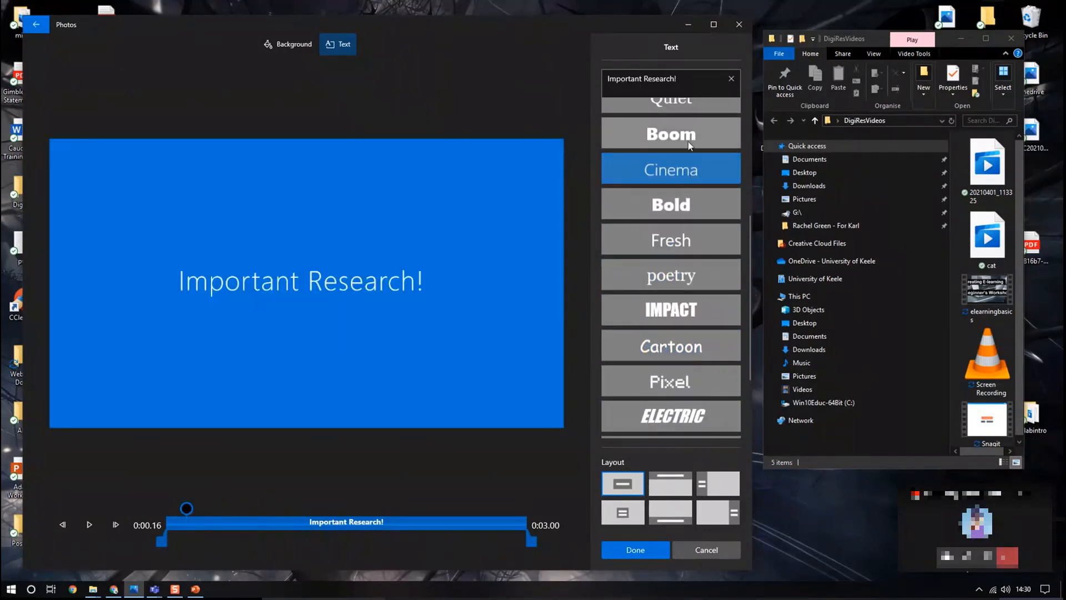
click(688, 141)
scroll(688, 142, up, 2)
click(686, 198)
Step: Apply the Adventure animated text style to the title and finish editing the card's text
click(683, 168)
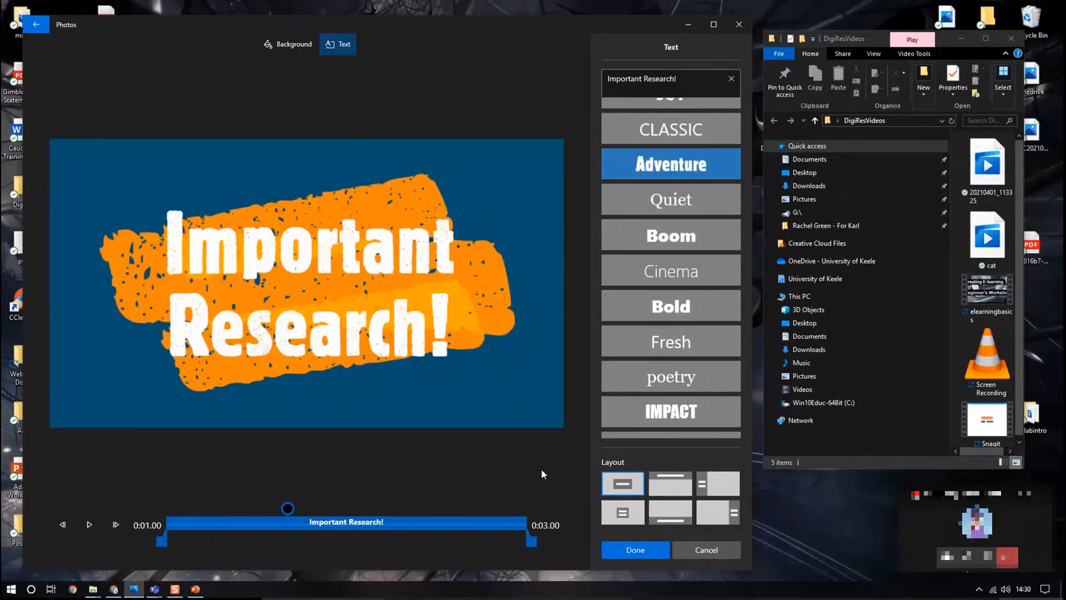
click(648, 553)
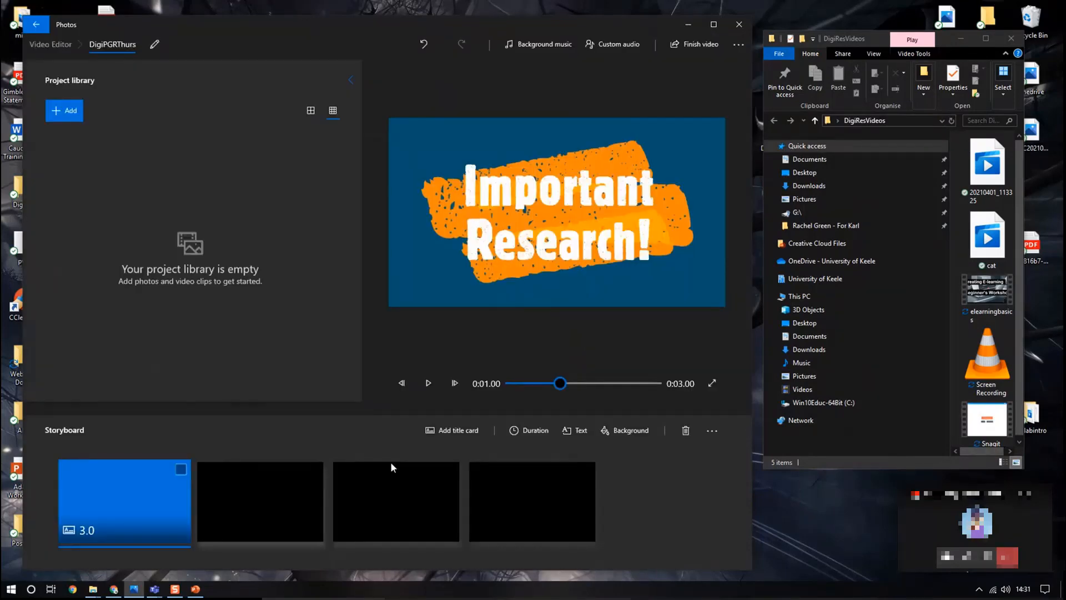
Step: Play the title card from the start to preview its animation, and move the playhead to the end
drag(561, 384, 476, 382)
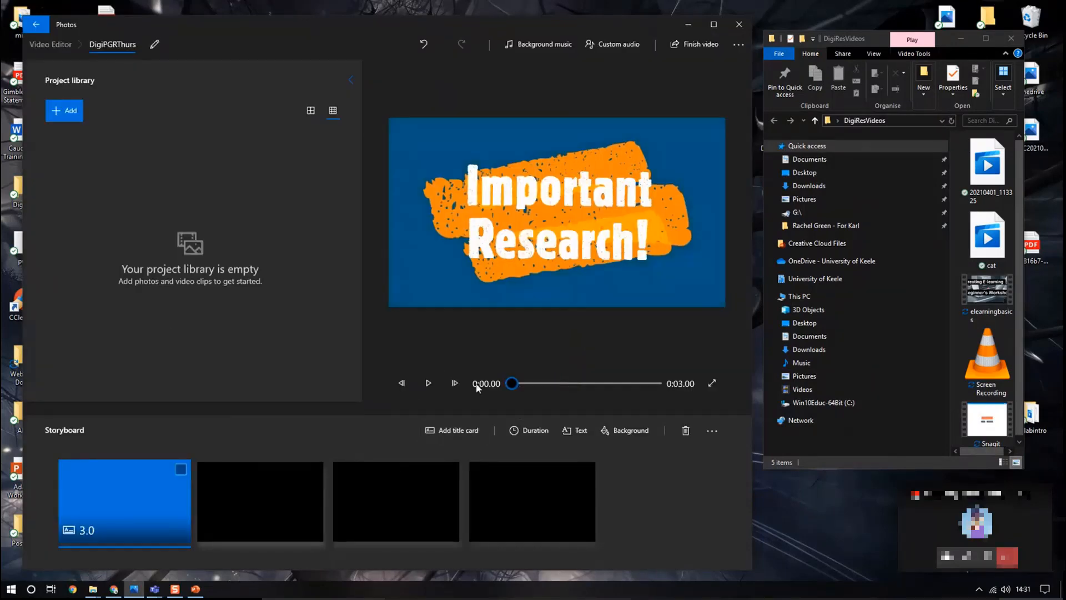
click(425, 388)
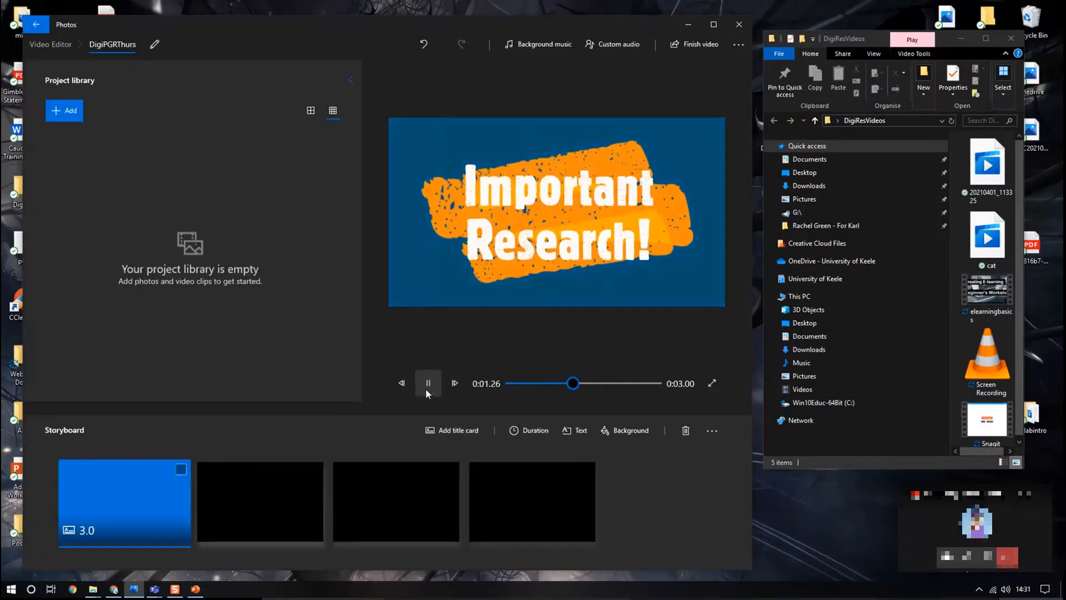
click(425, 387)
drag(583, 385, 666, 386)
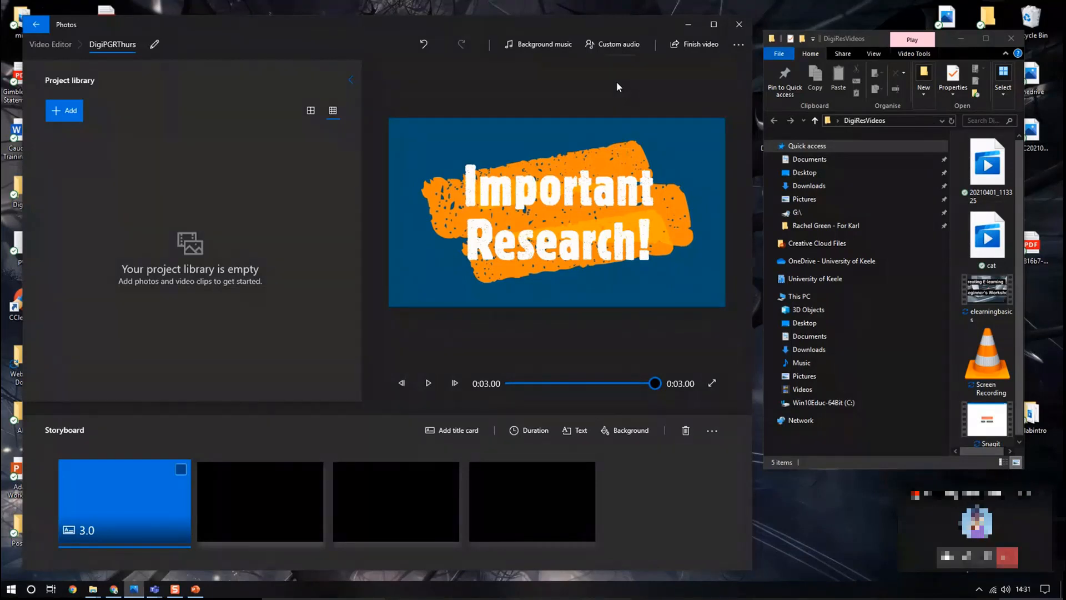
Step: Preview the Anodised and Come with Me background music tracks, and leave the music selection without applying one
click(562, 44)
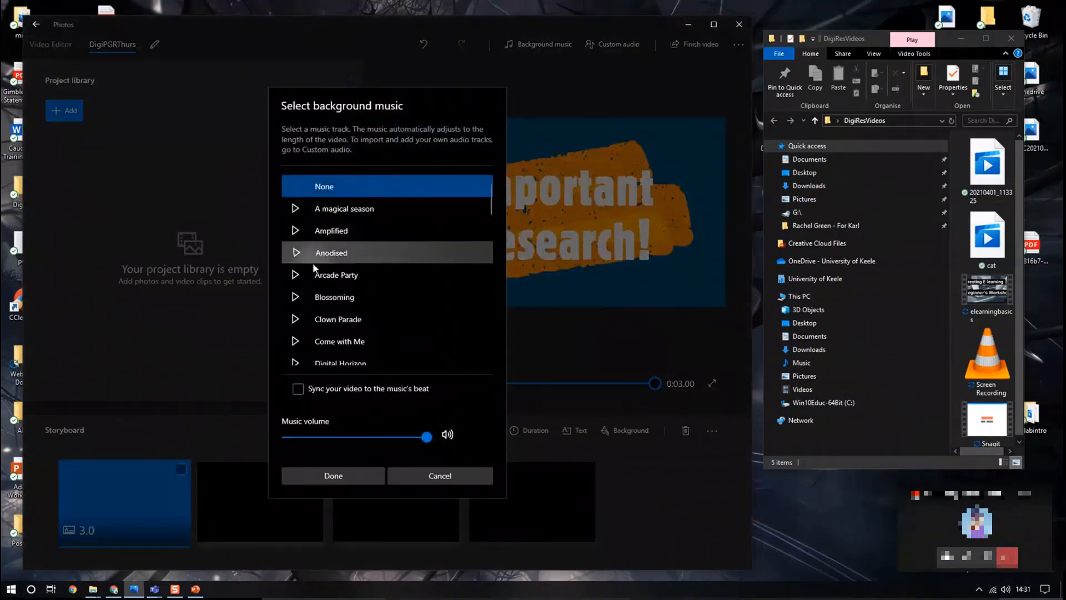
click(325, 250)
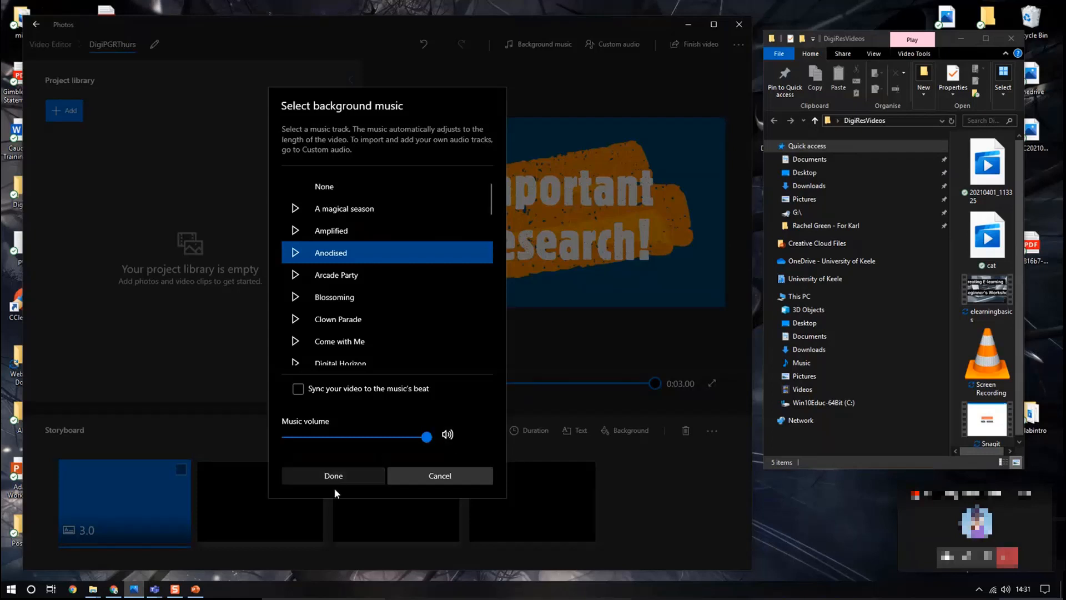
click(295, 253)
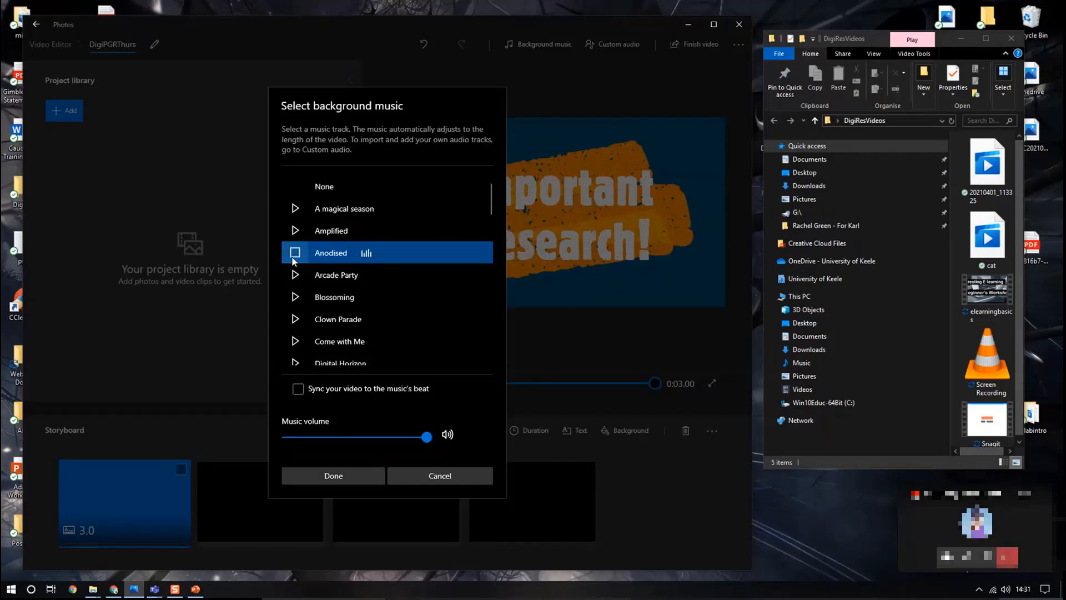
click(295, 253)
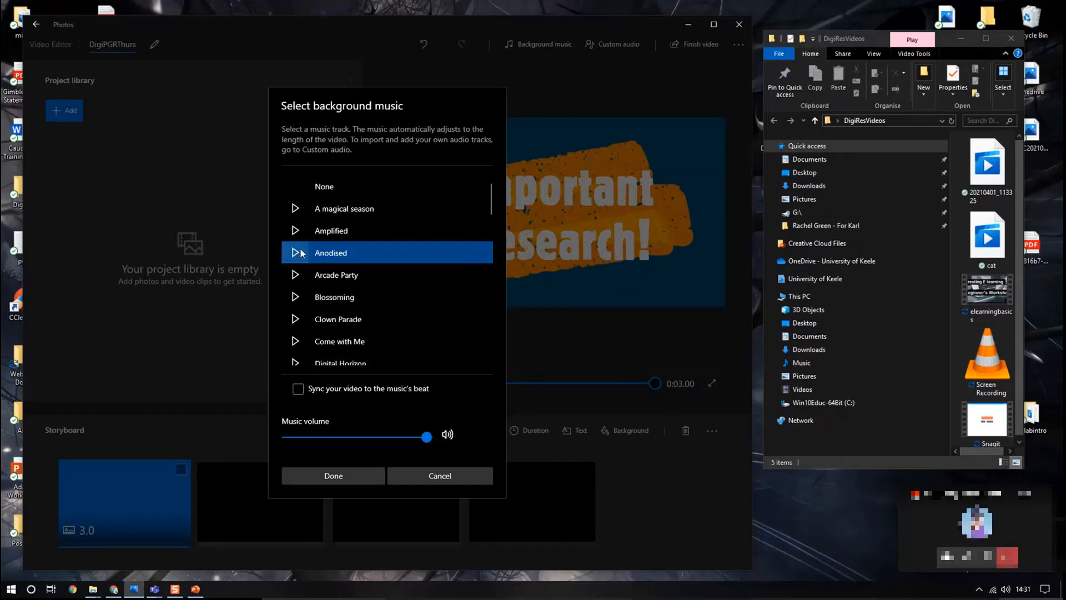
click(295, 341)
click(295, 341)
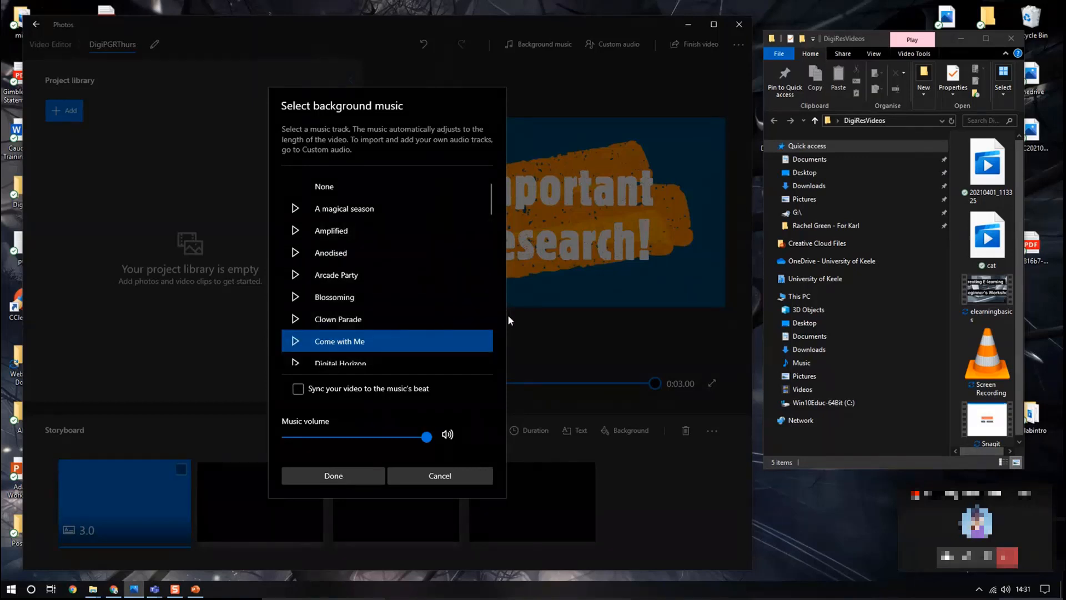
click(454, 480)
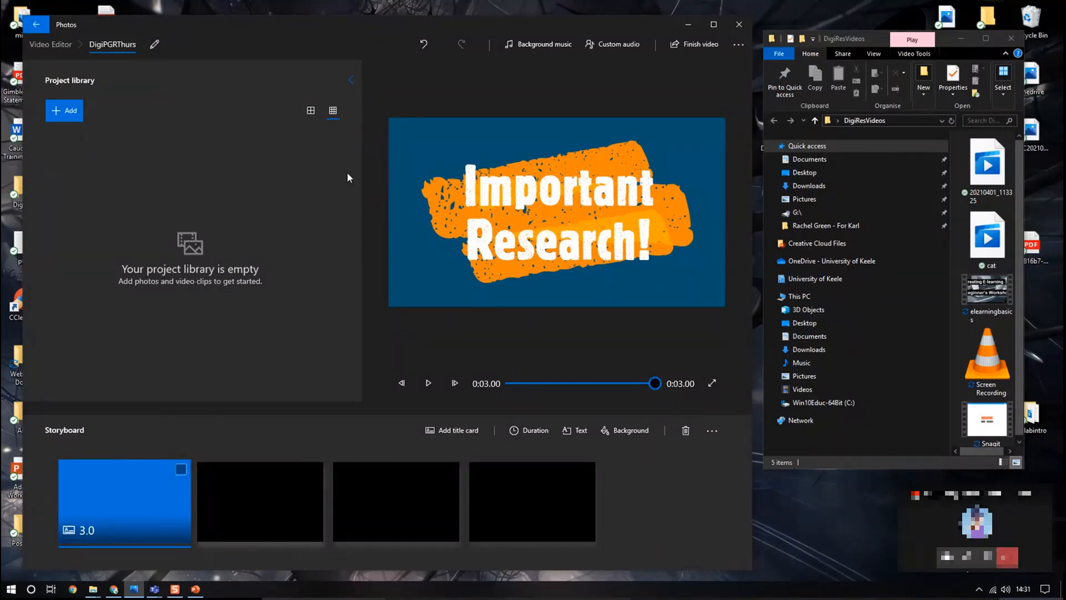
Step: Import the video 20210401_113325 from the desktop's DigiResVideos folder and place it in the storyboard after the title card
click(66, 114)
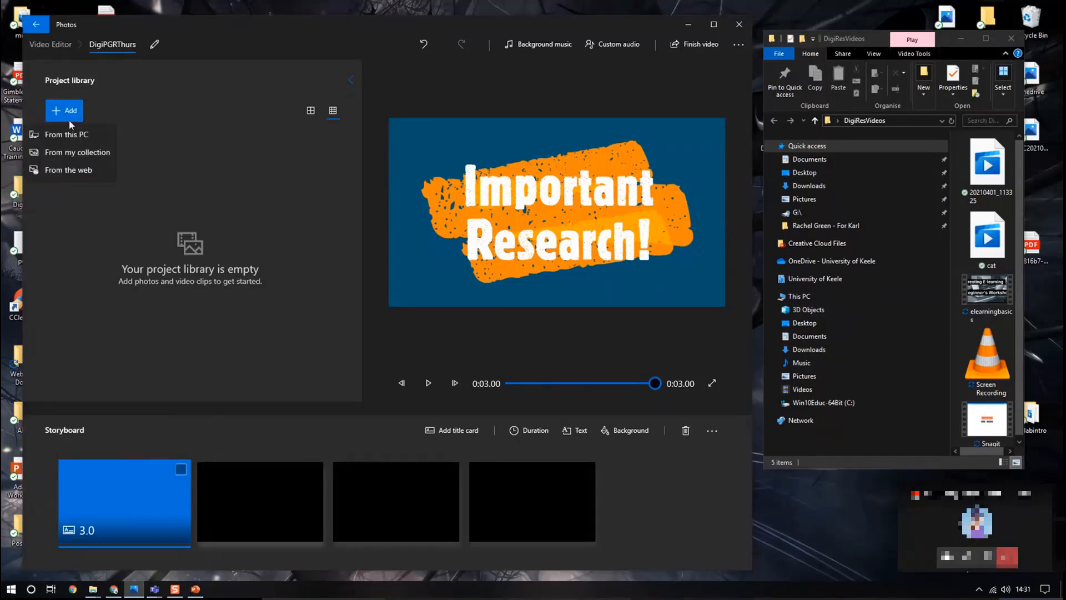
click(85, 139)
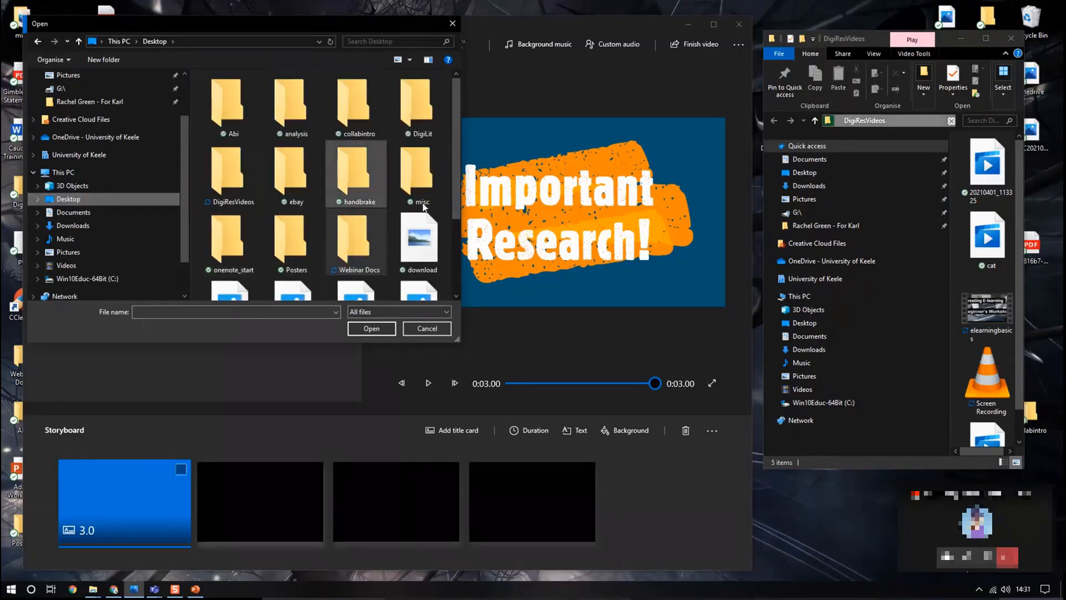
double_click(258, 177)
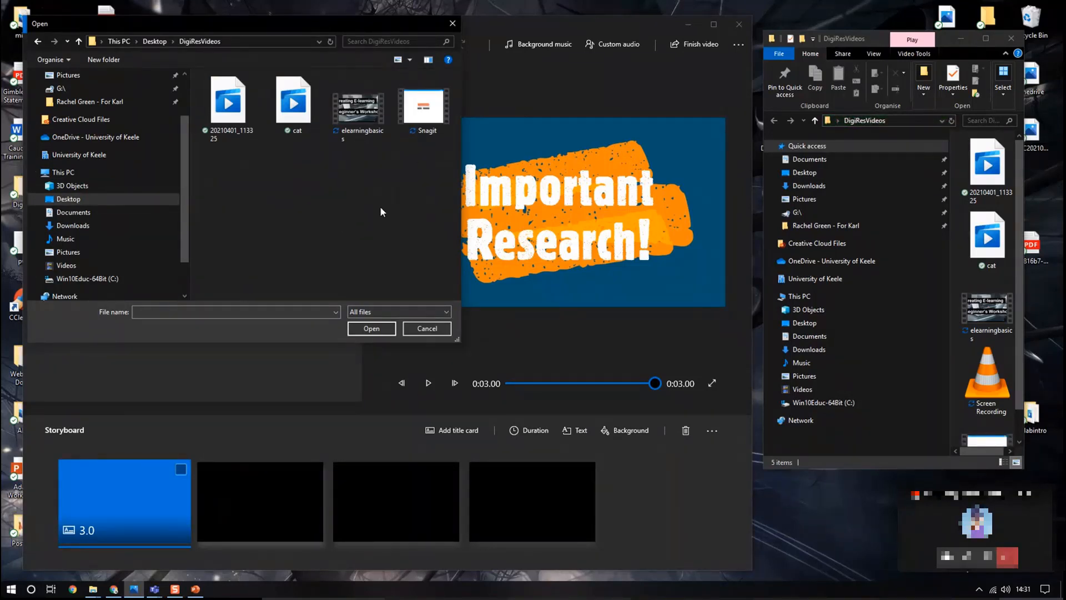
click(246, 116)
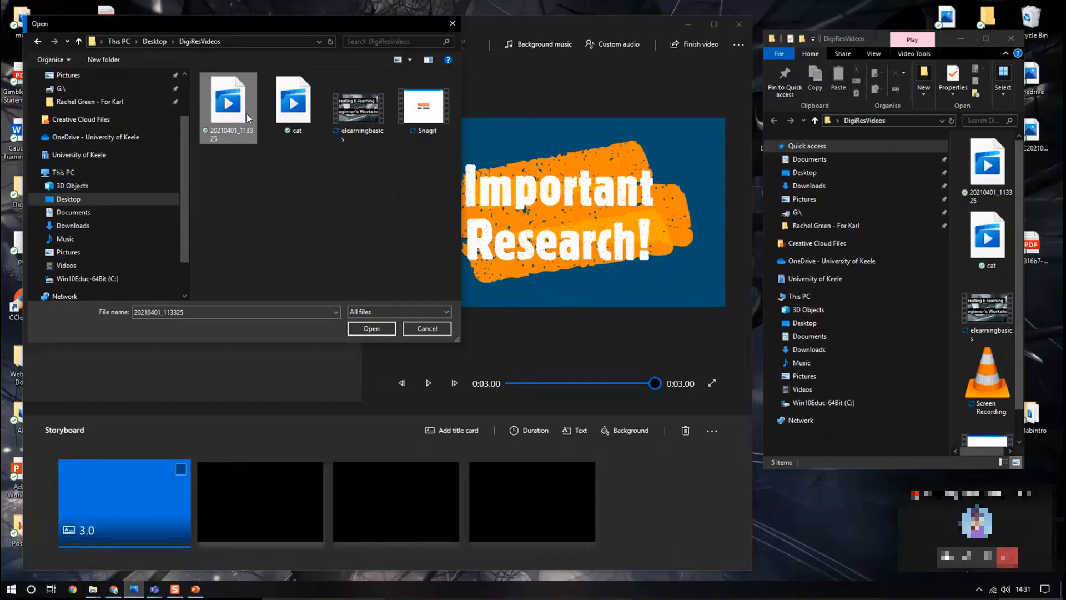
click(279, 202)
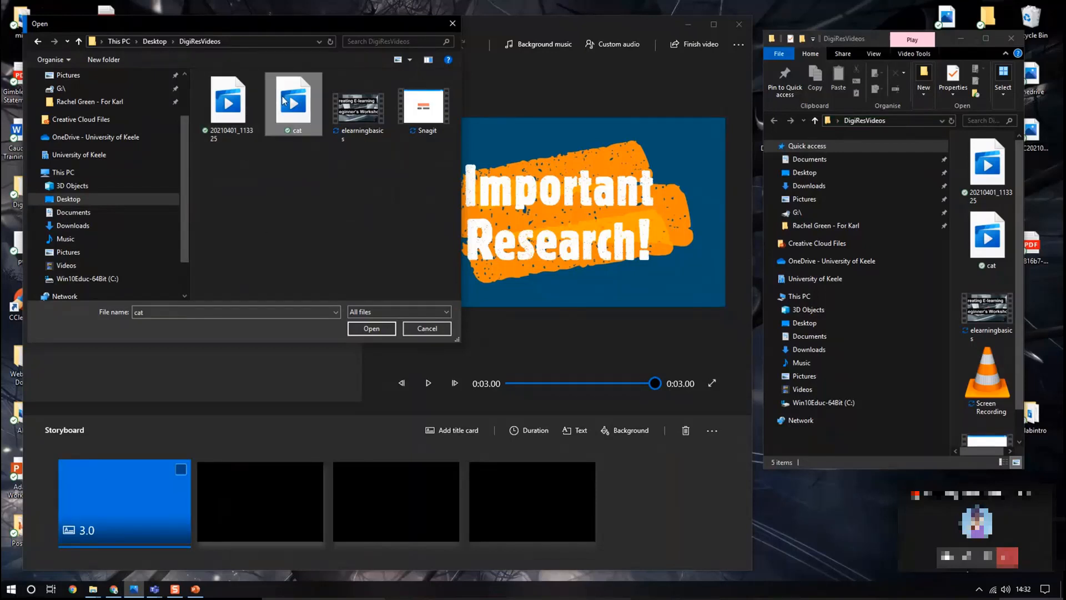
double_click(245, 105)
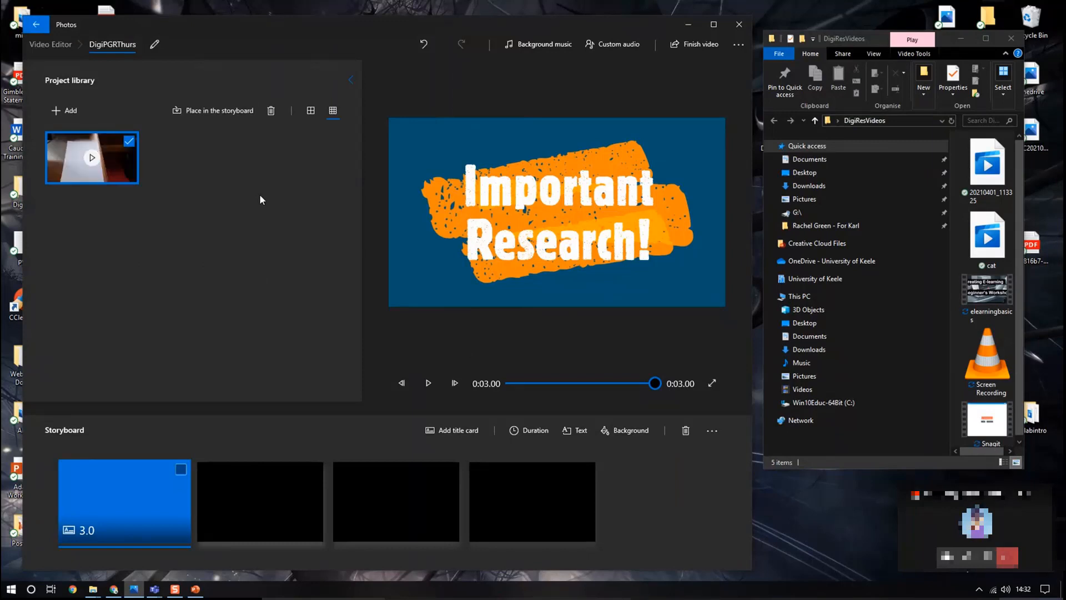
click(78, 142)
drag(78, 142, 285, 505)
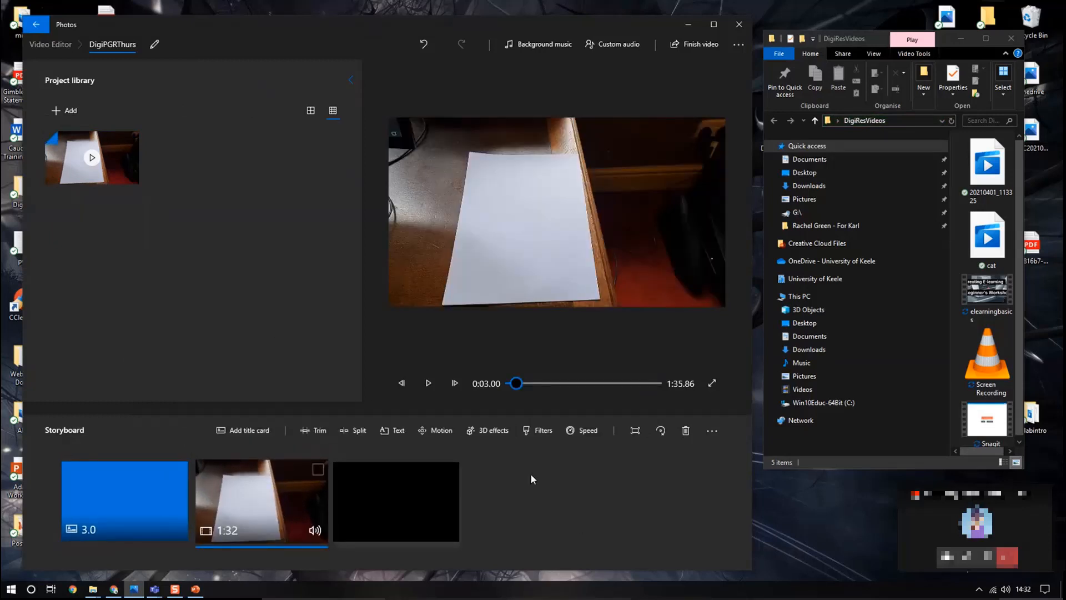
Step: Play the project from the start, skip ahead through the video clip, and bring the playhead back to about 0:31
click(507, 383)
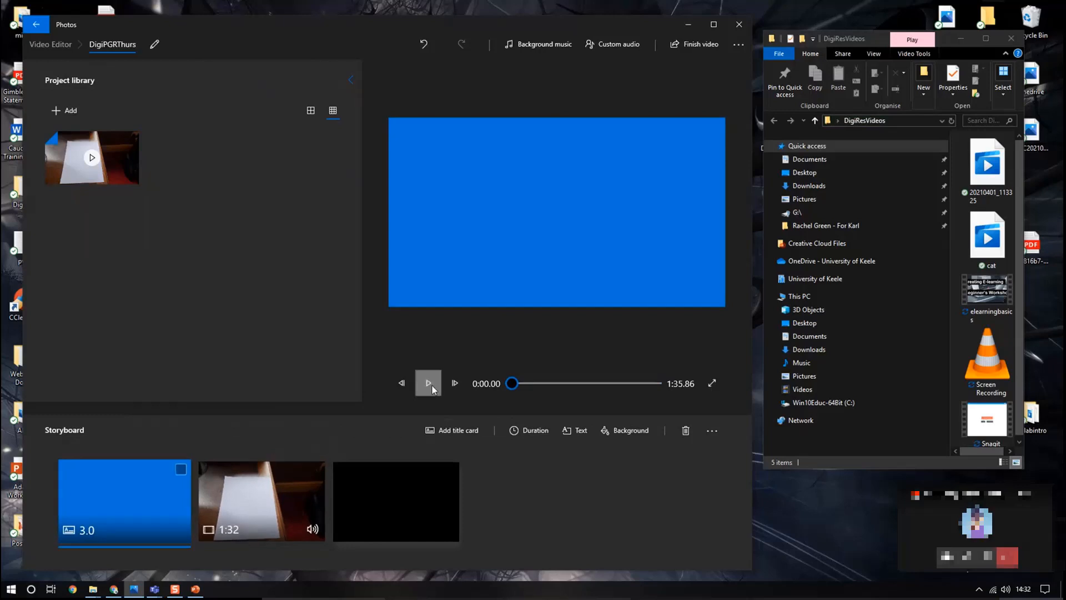
click(428, 383)
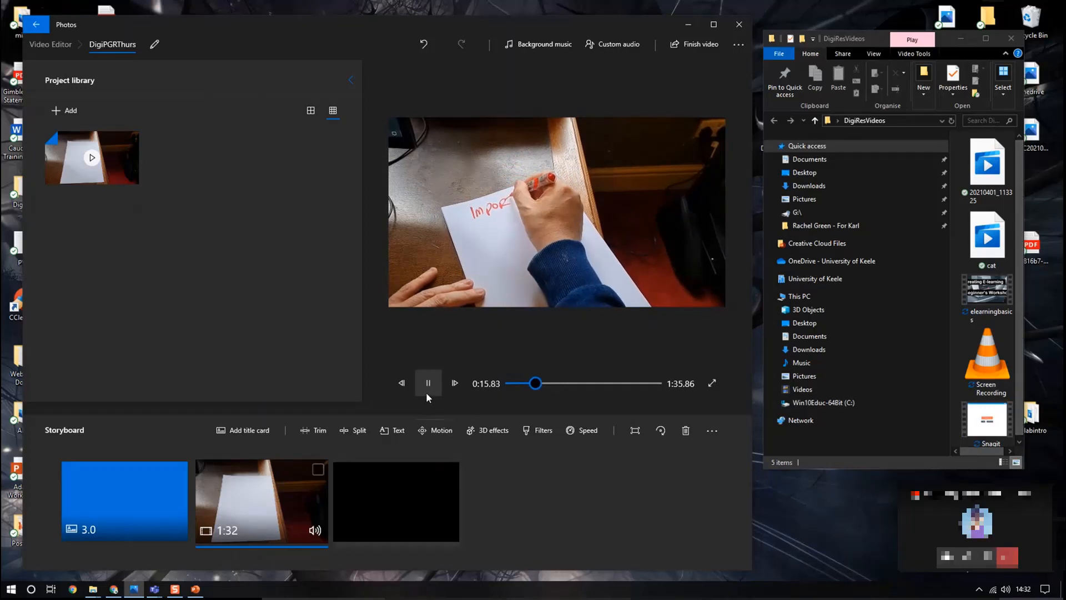
click(428, 383)
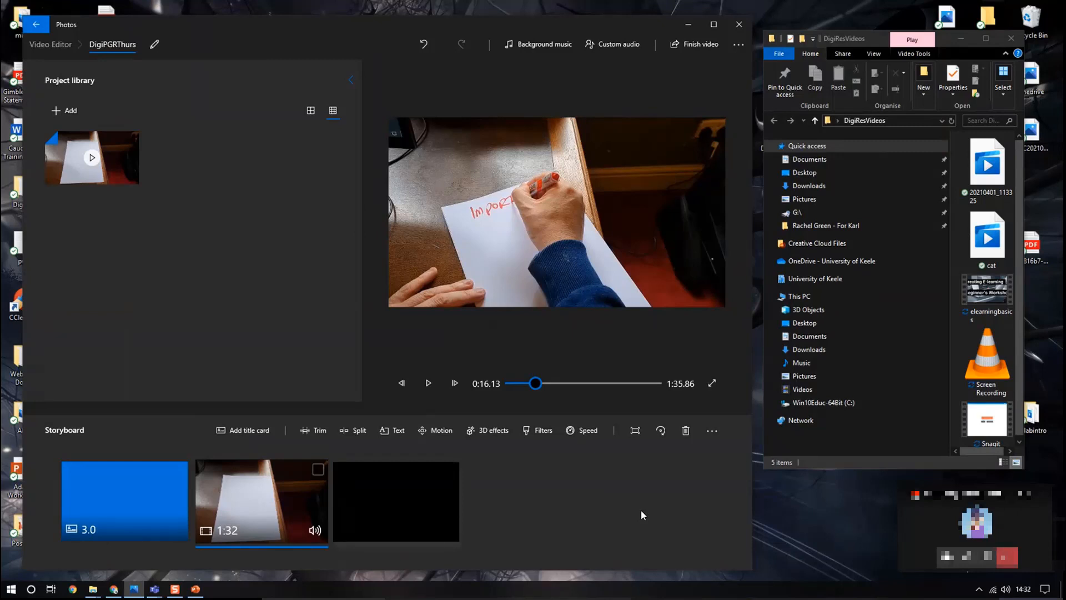
click(429, 383)
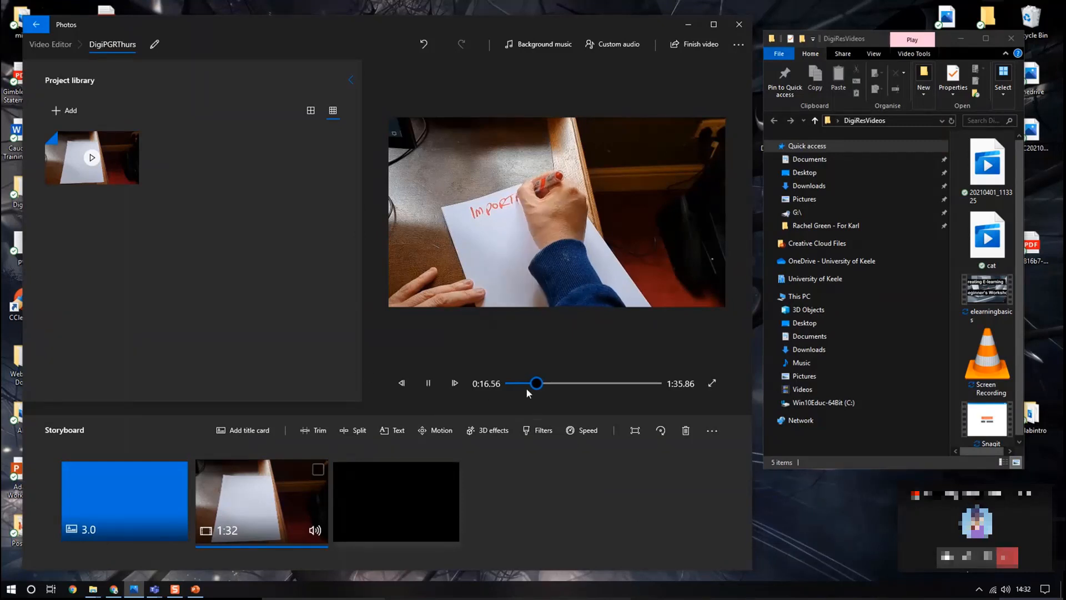
click(572, 384)
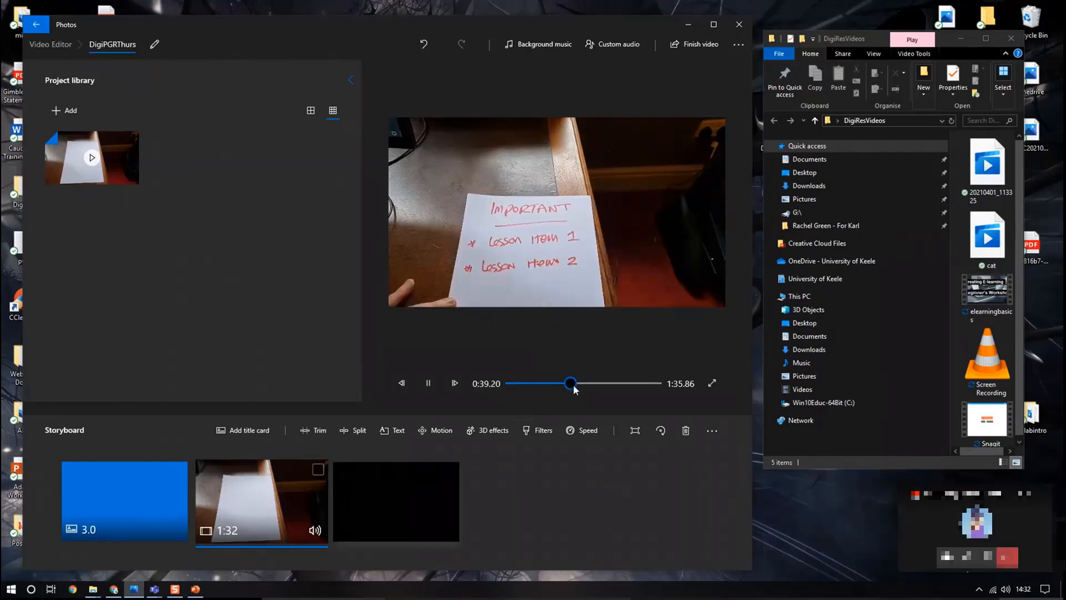
click(428, 382)
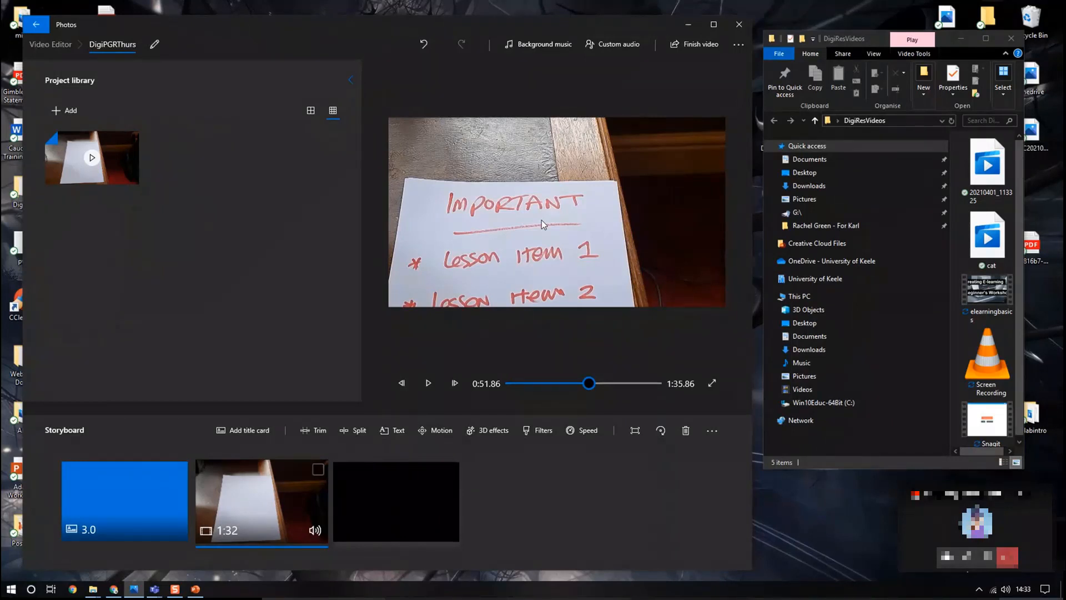
drag(587, 385, 558, 384)
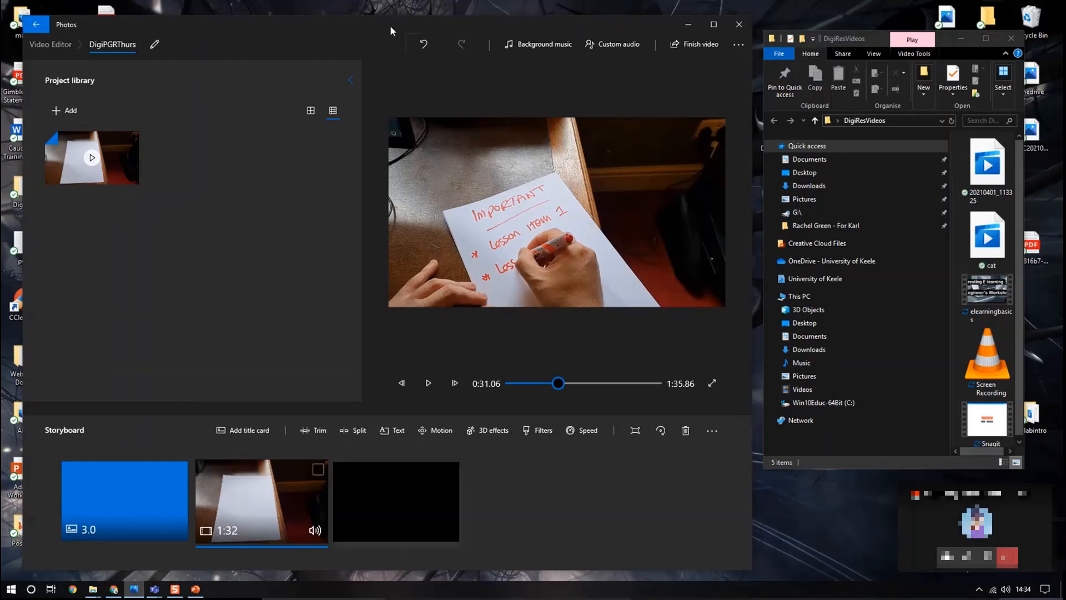
Step: Add a second title card and move it to the end of the storyboard, after the video clip
drag(378, 26, 385, 22)
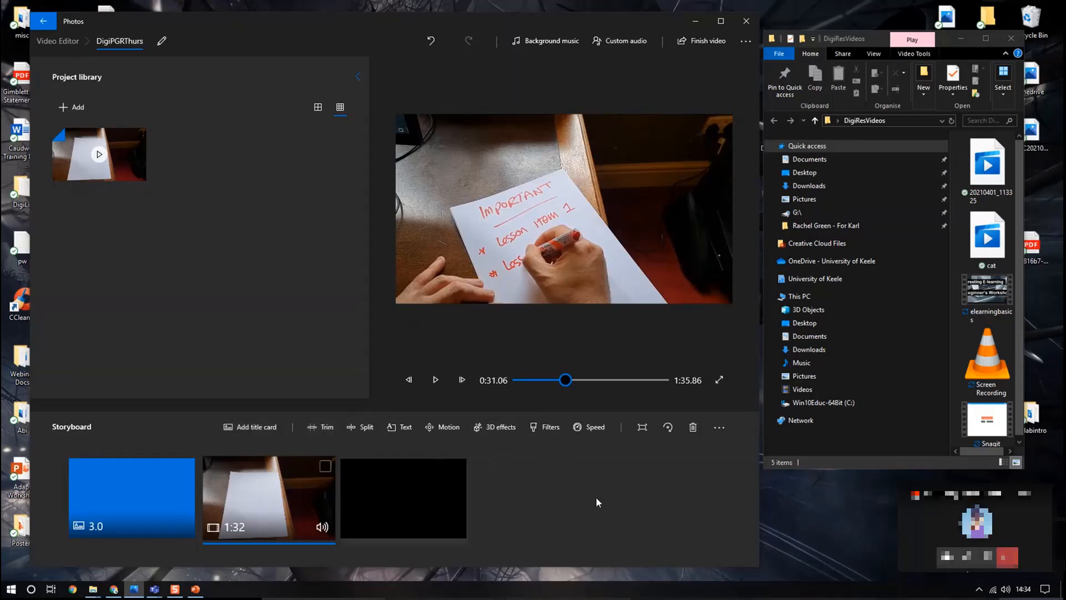
click(252, 426)
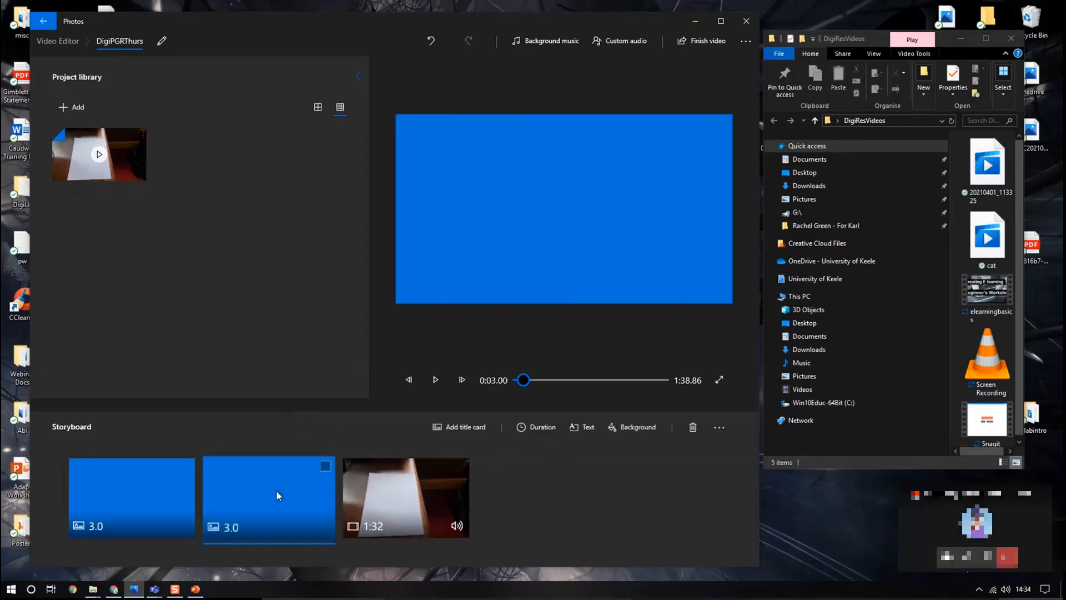
drag(276, 490, 483, 499)
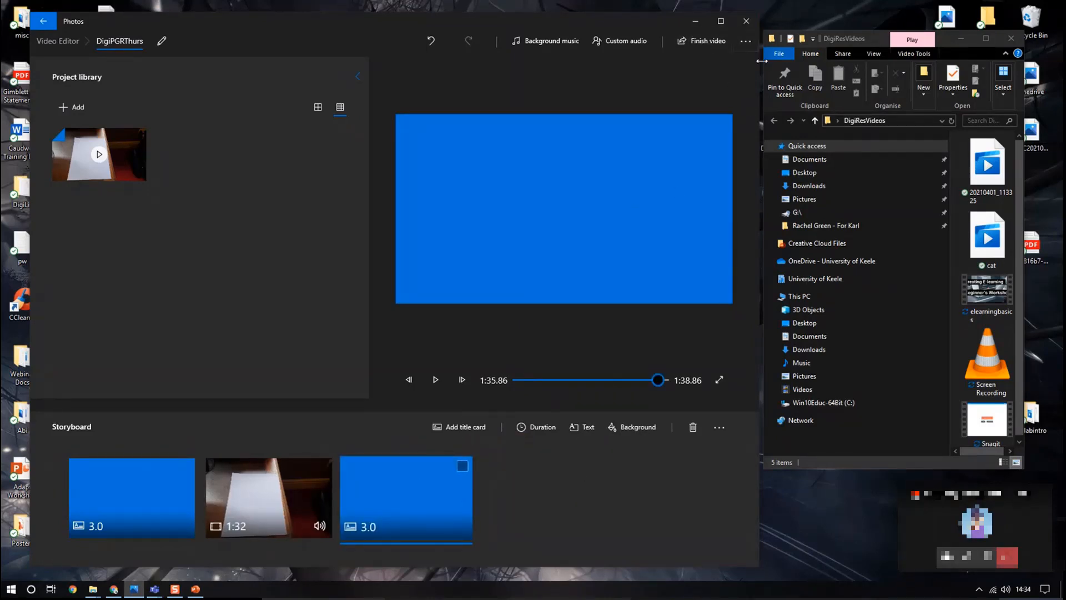
Step: Widen the editor window and give the last title card's text the Boom animated style after trying Joy, Classic, Adventure and Quiet
drag(761, 61, 885, 69)
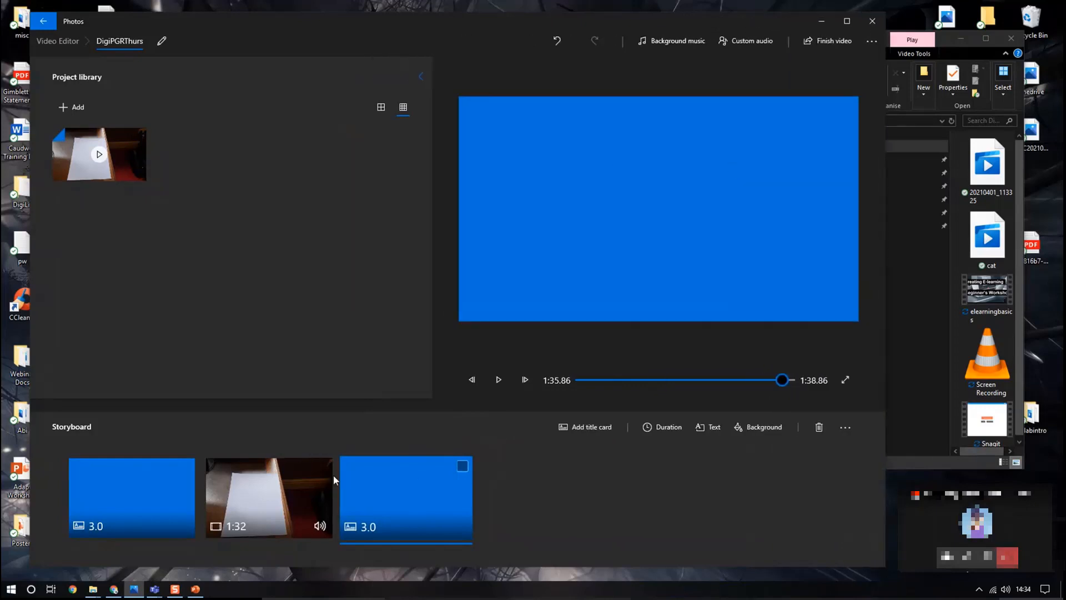
right_click(368, 477)
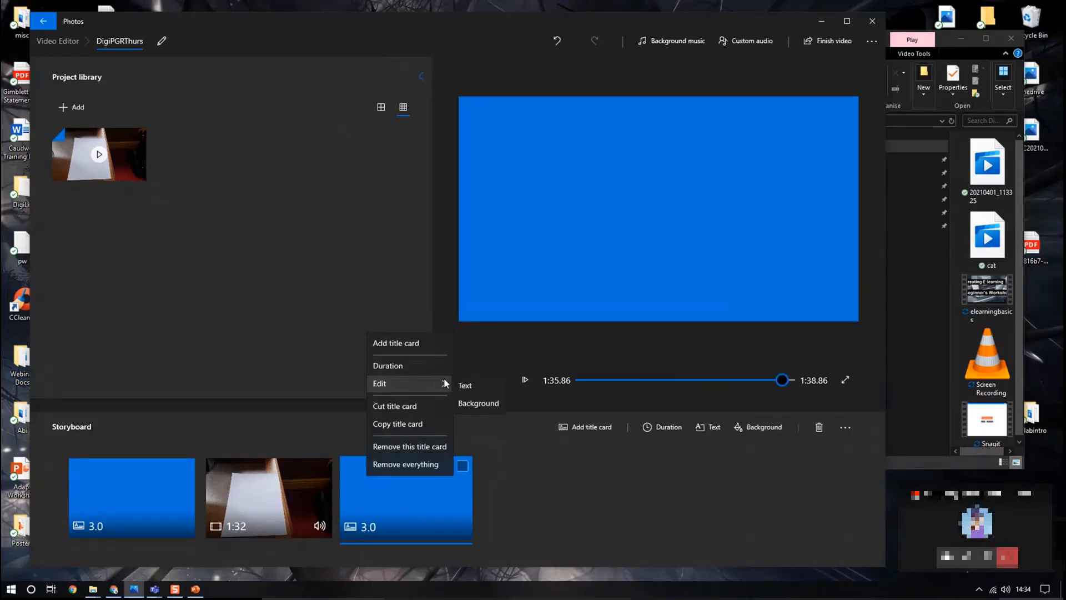
click(469, 386)
click(746, 225)
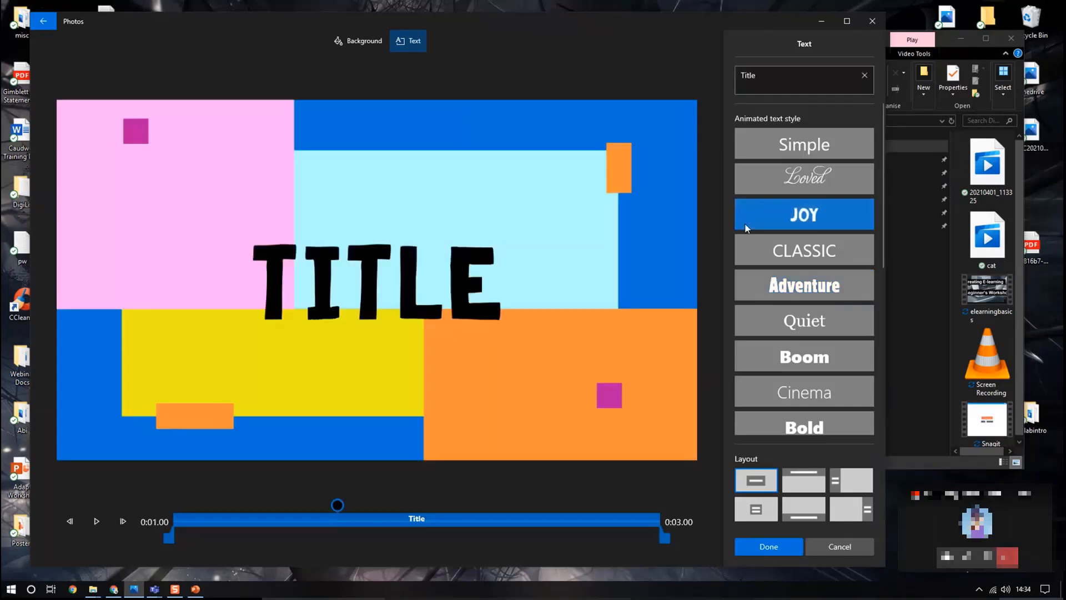
click(808, 244)
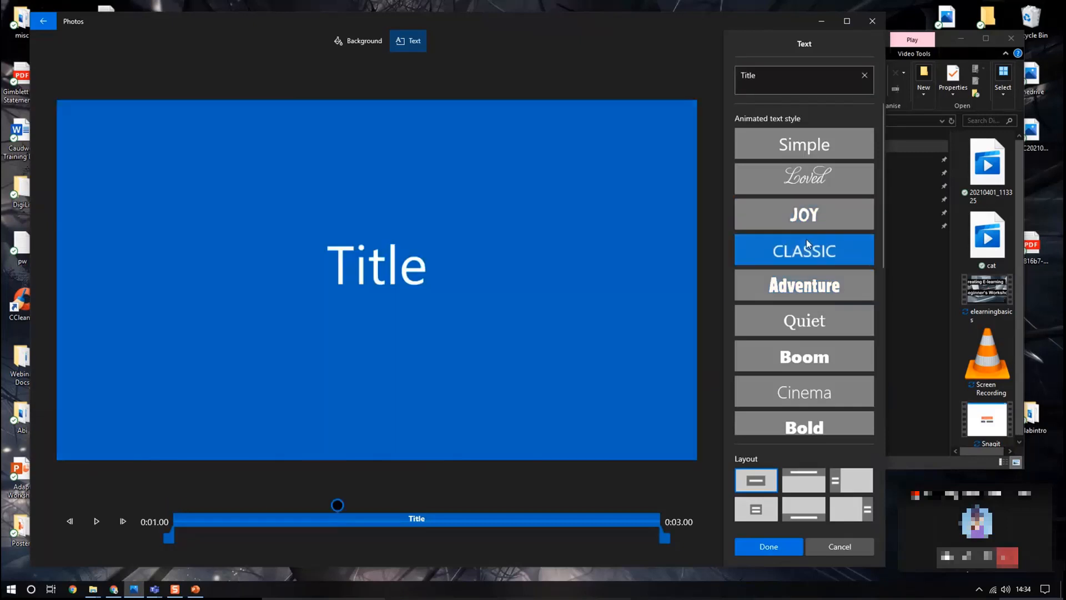
click(825, 294)
click(818, 328)
click(822, 354)
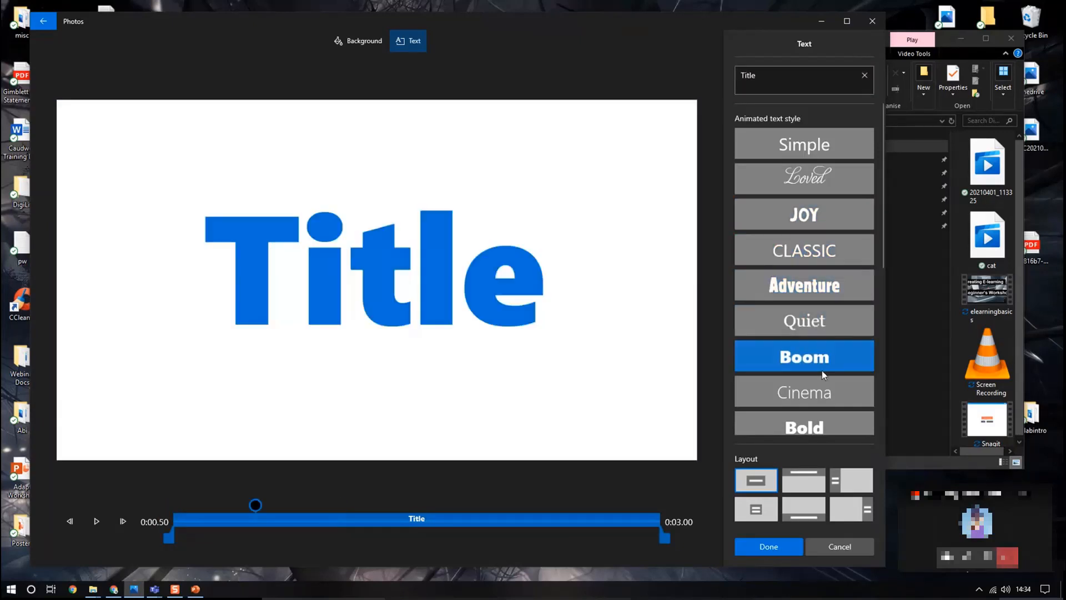
Step: Replace the last title card's default text with "The End" and finish editing the card
click(758, 83)
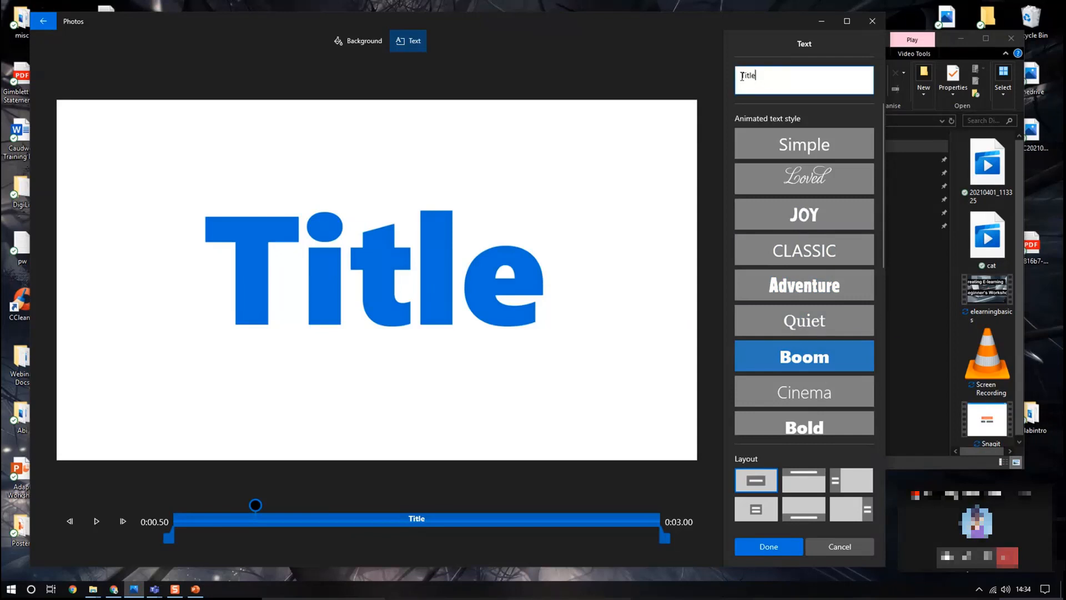
drag(757, 76, 737, 76)
text(The )
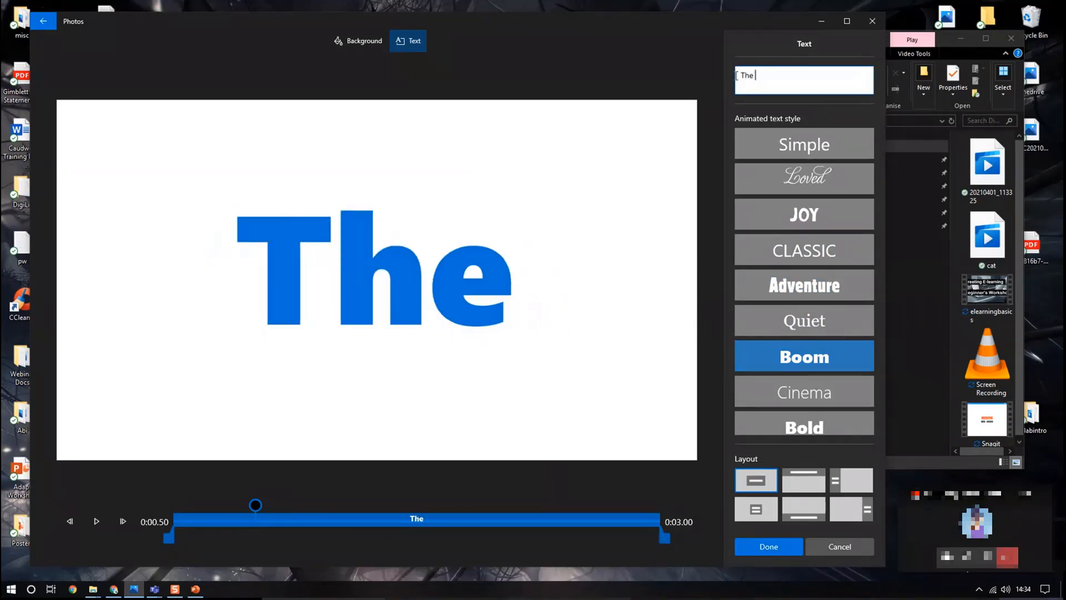
text(End)
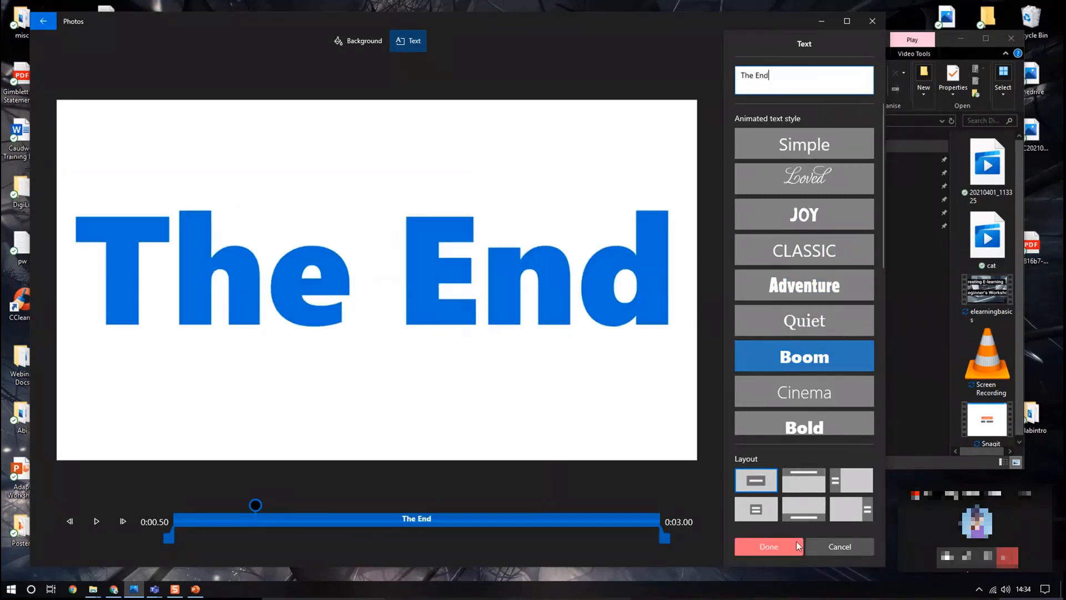
click(798, 546)
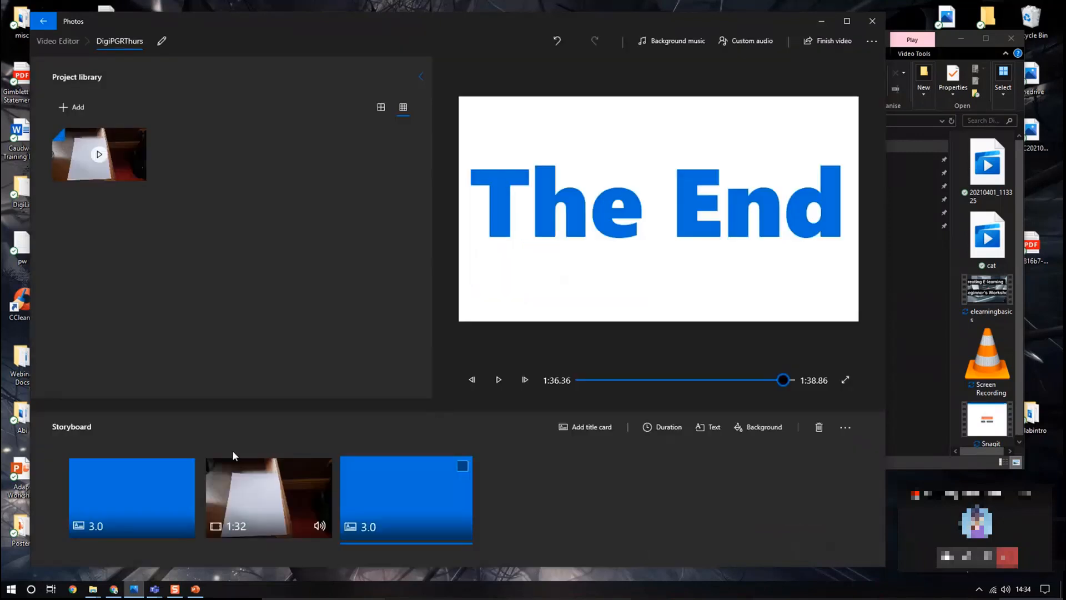
Step: Scrub through the project from the opening title card to about 1:31 and play the ending to preview the closing card
click(136, 495)
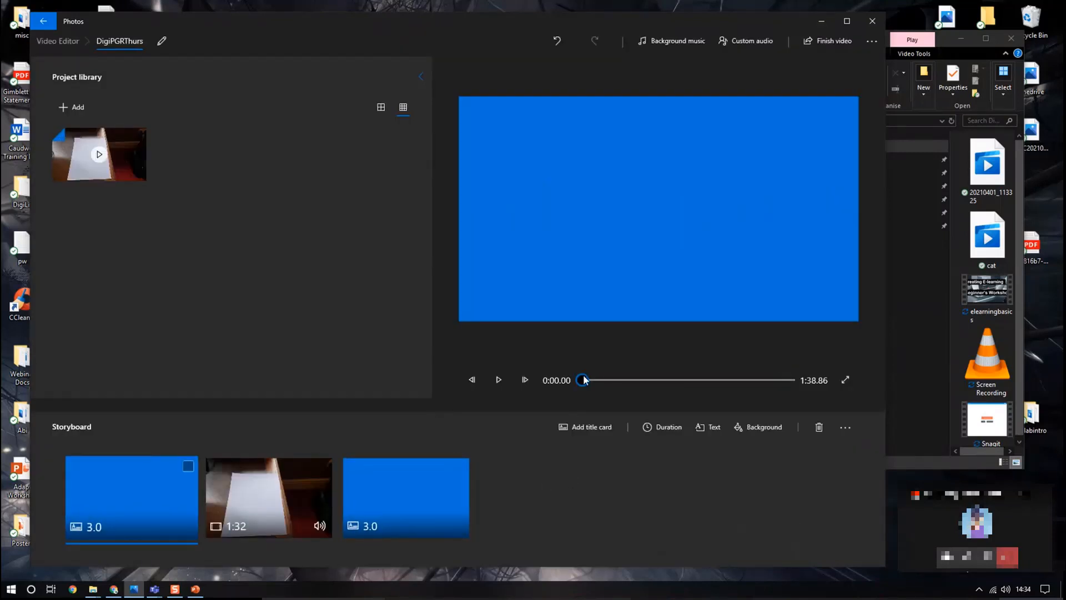
mouse_move(583, 380)
mouse_down()
mouse_move(794, 389)
mouse_move(774, 391)
mouse_up()
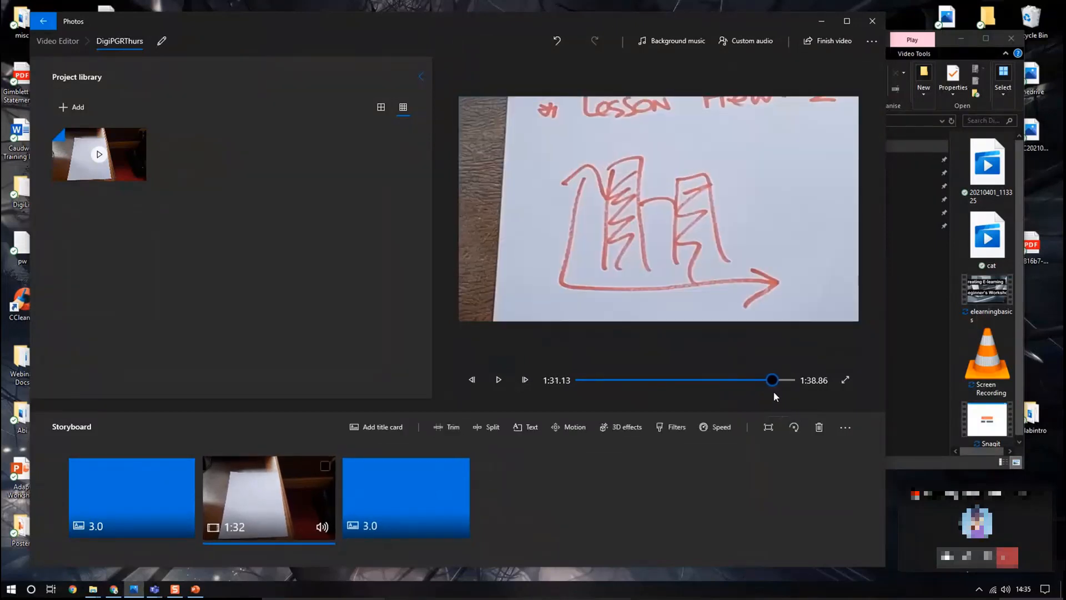
click(497, 381)
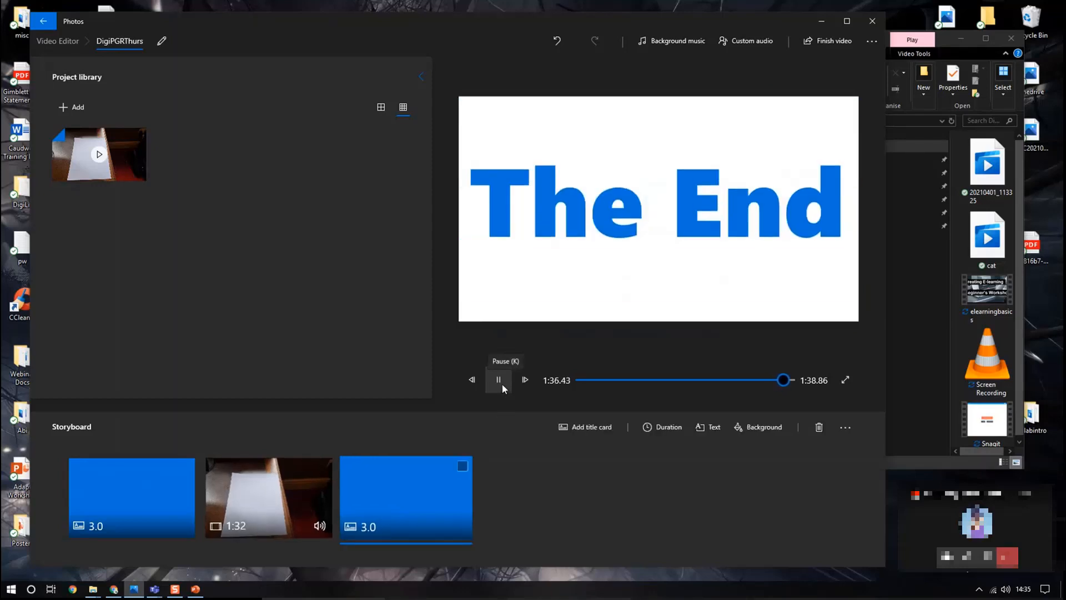
Step: Pause the preview and check the export options and the closing card's text settings
click(500, 382)
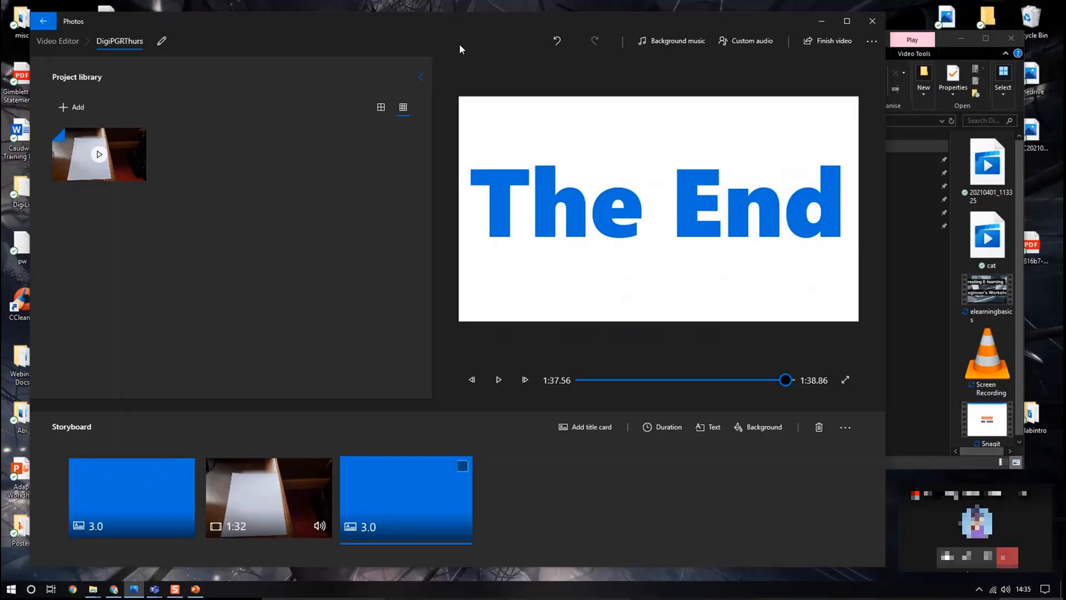
click(838, 43)
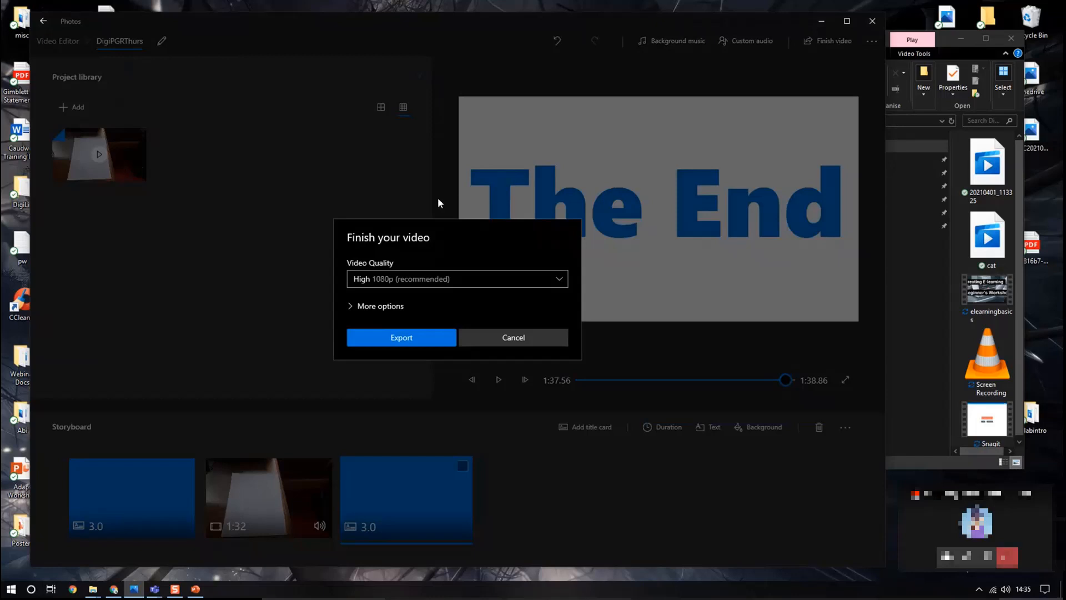
click(468, 337)
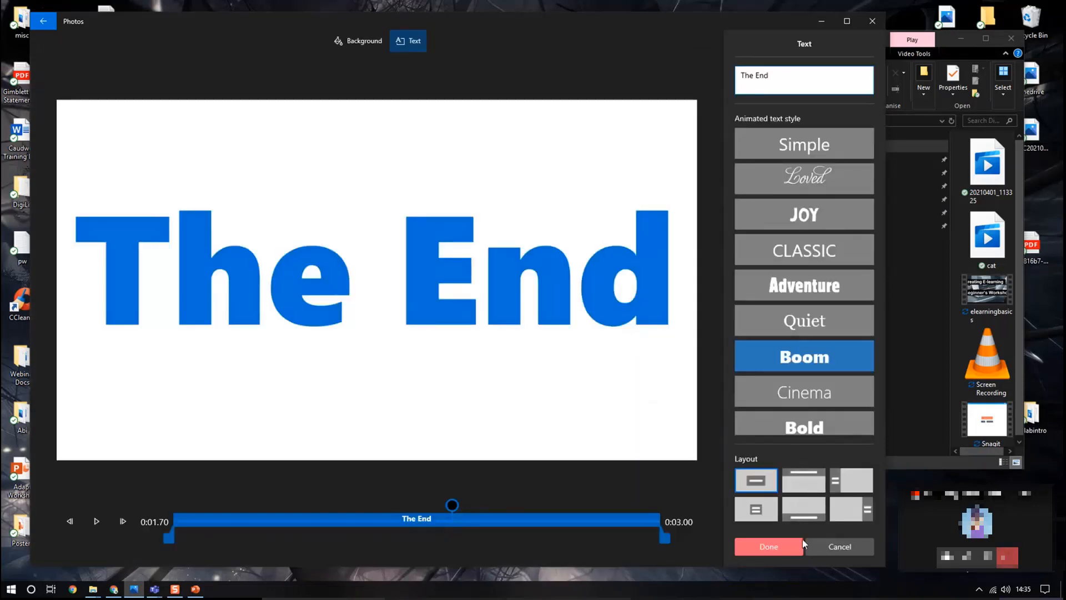
click(789, 545)
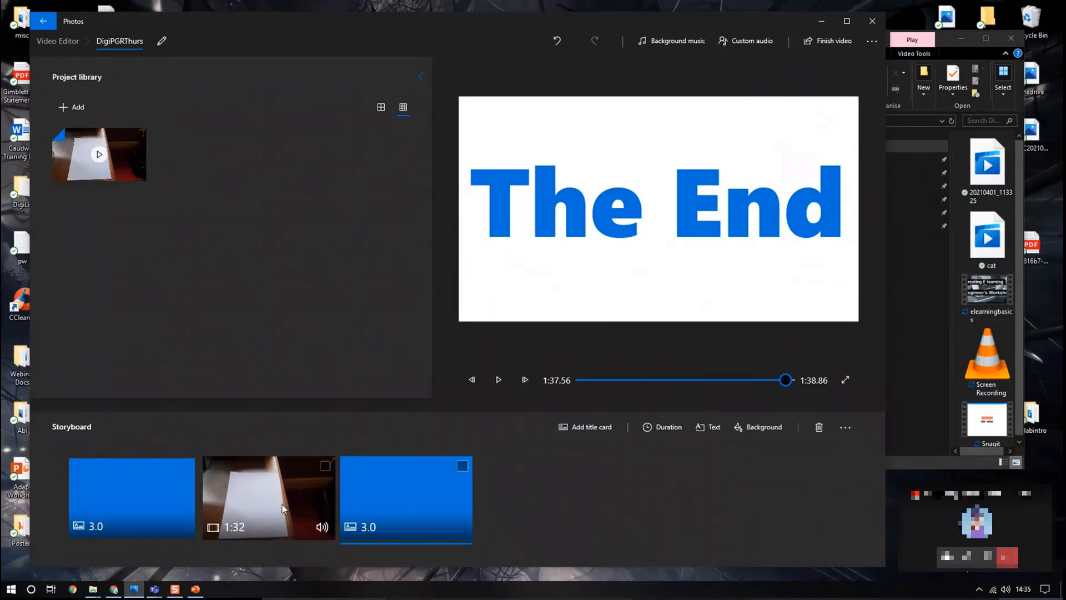
Step: Go through the storyboard, viewing the opening title card, the video clip and the closing title card in turn
click(167, 507)
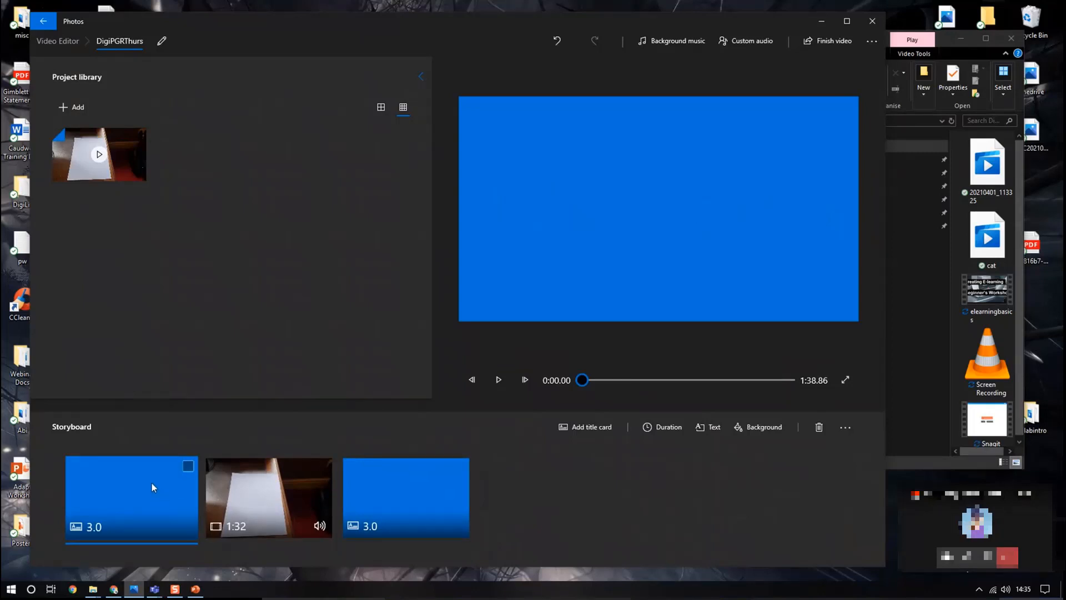
click(267, 503)
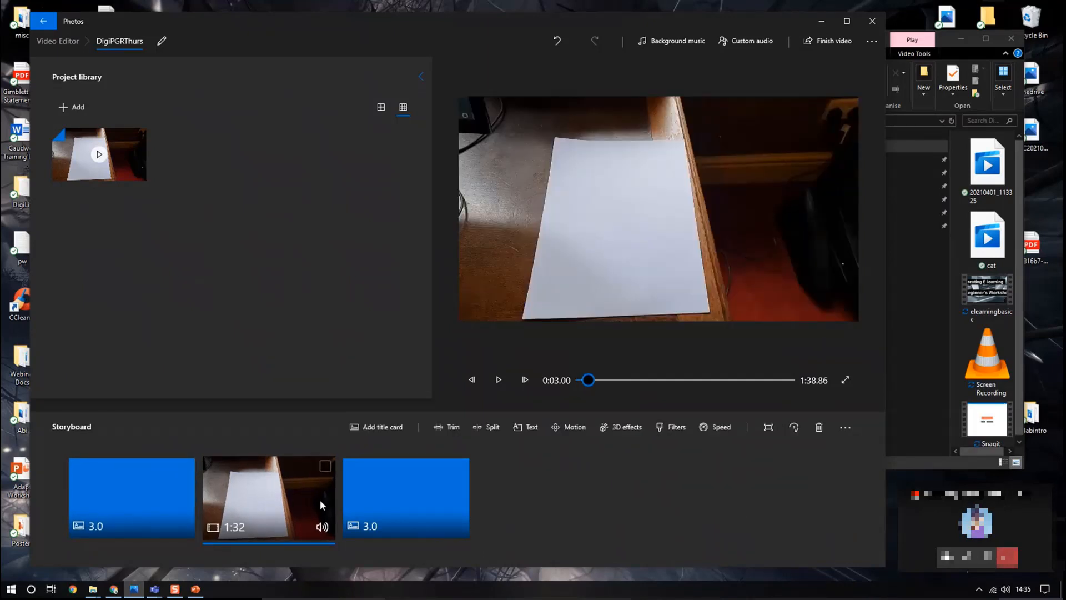
click(386, 485)
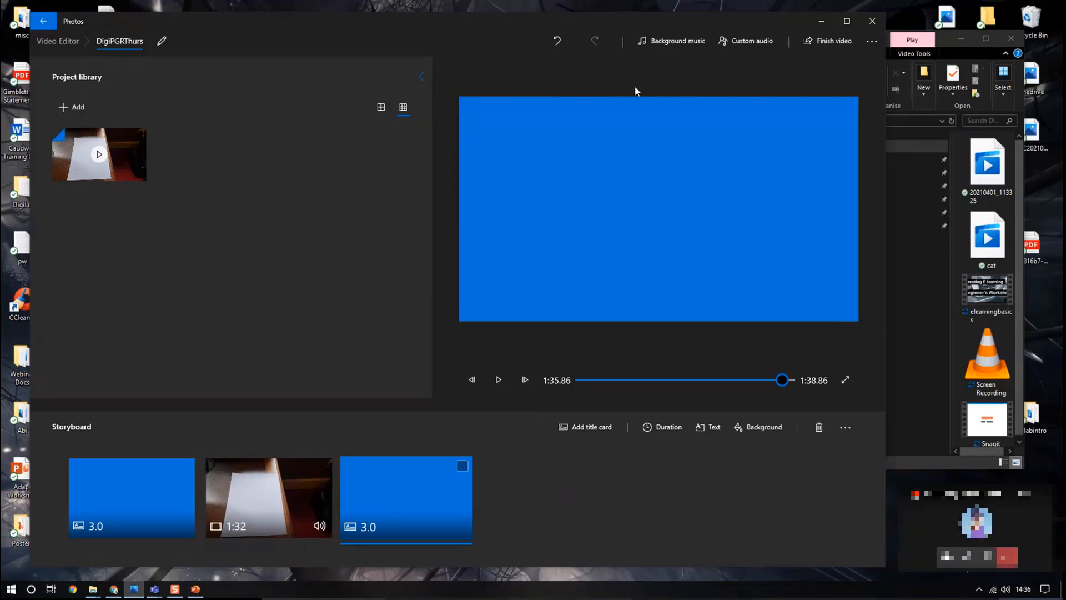
Step: Export the finished video at Low 540p quality as DigiPGRThurs into the DigiResVideos folder on the Desktop
click(841, 42)
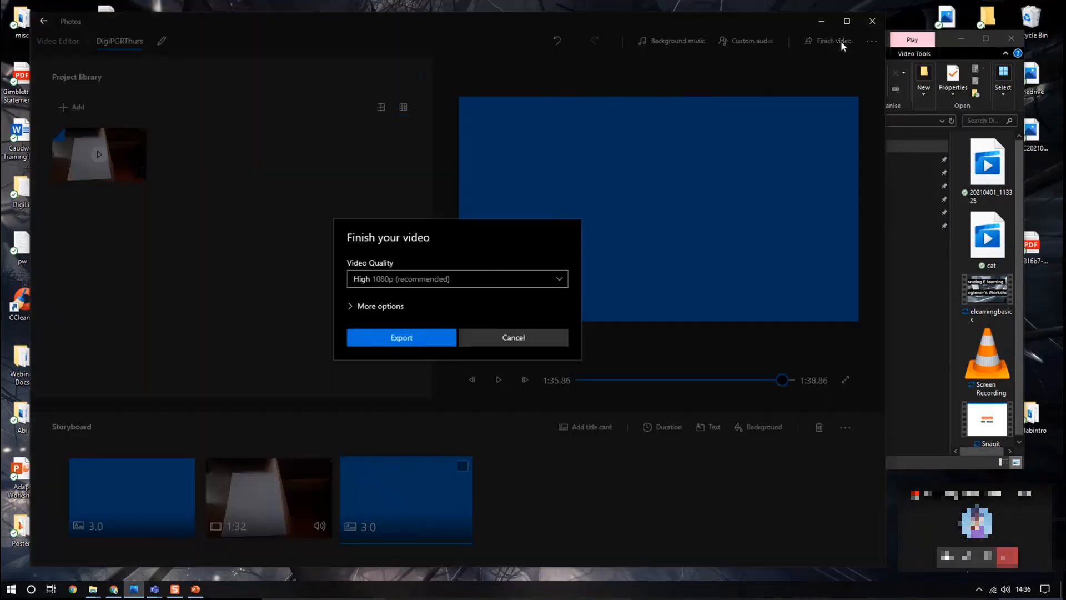
click(562, 279)
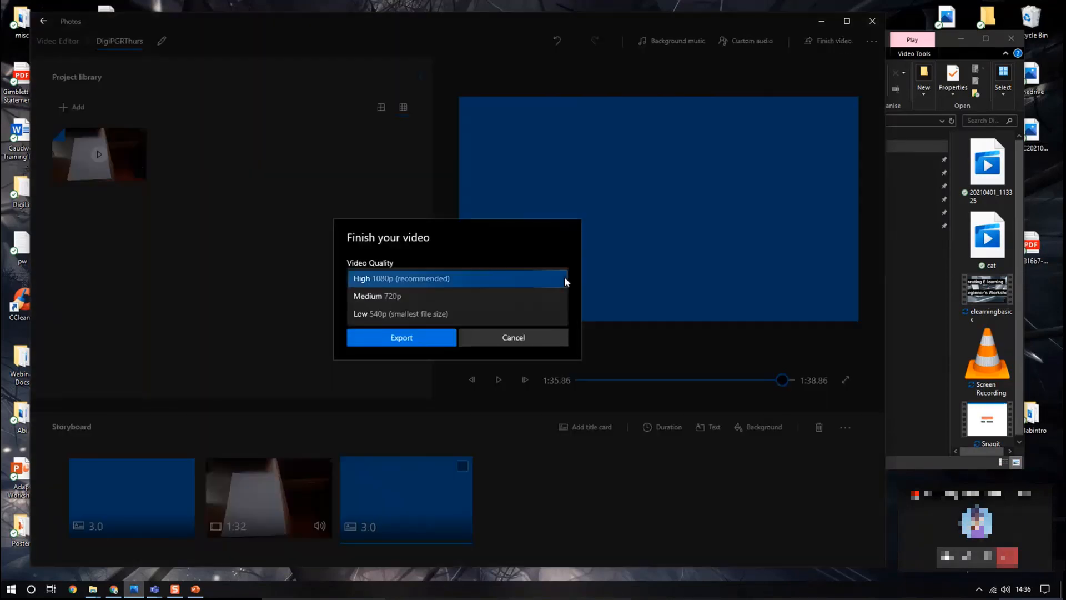
click(412, 313)
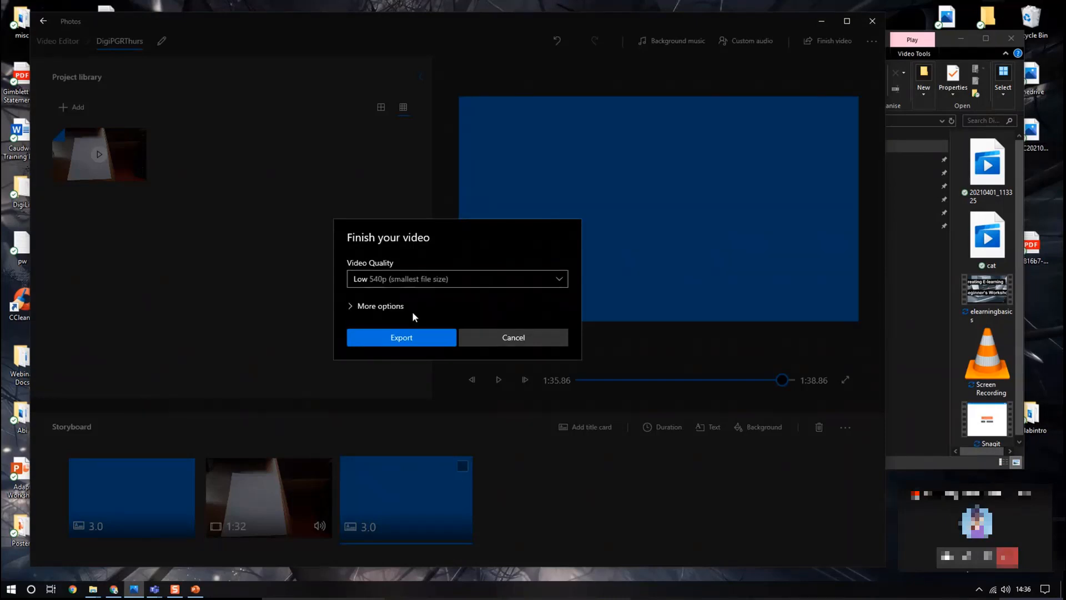
click(414, 337)
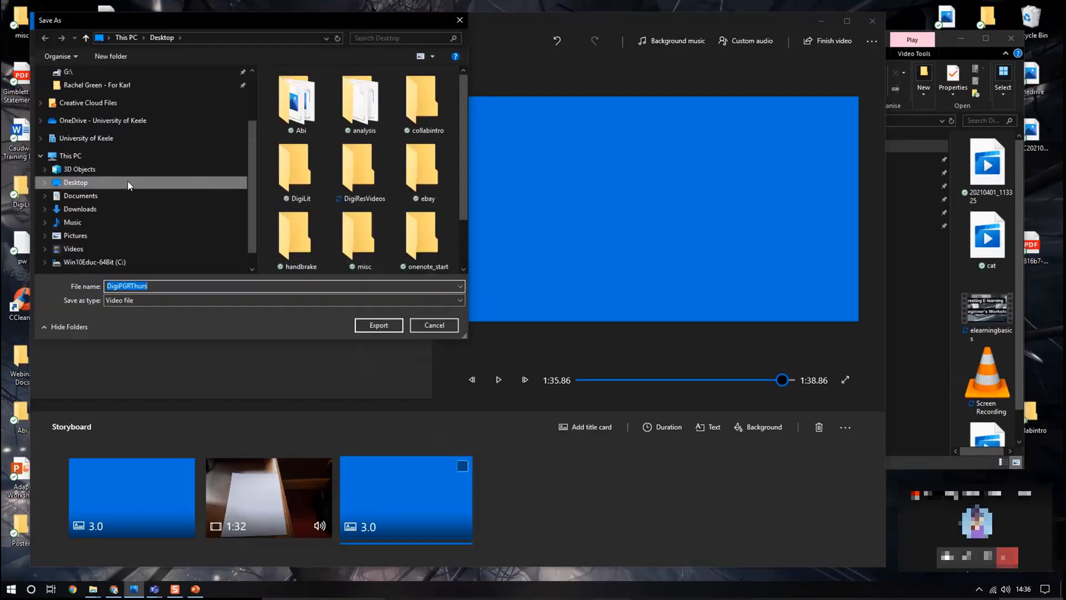
click(388, 178)
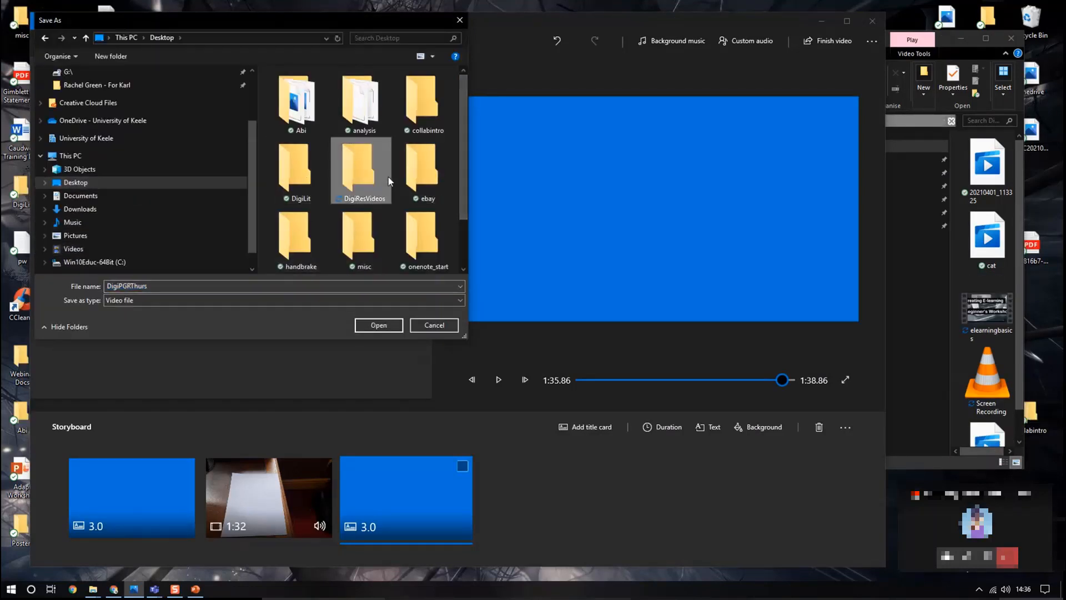
double_click(388, 176)
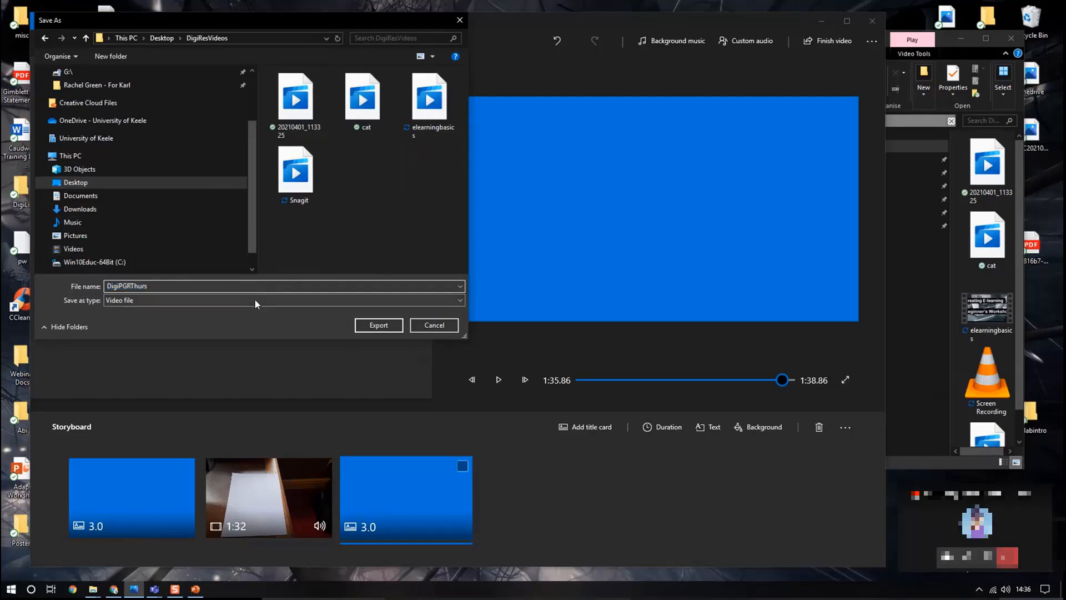
click(360, 325)
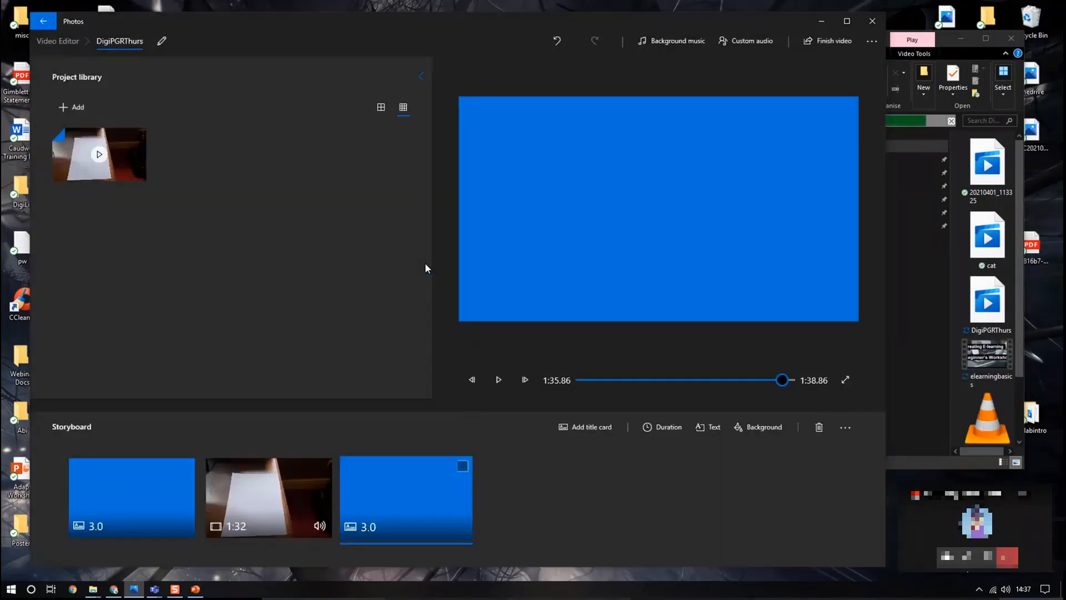
Step: Minimise the video editor and reopen the DigiResVideos folder from the desktop in a moved, wider window
click(823, 24)
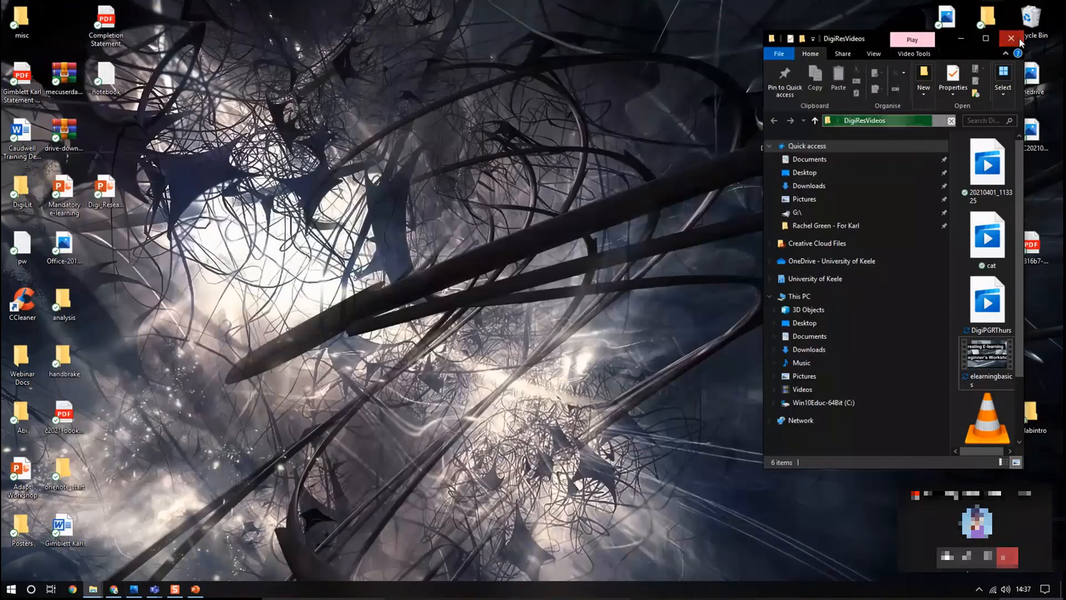
click(1011, 38)
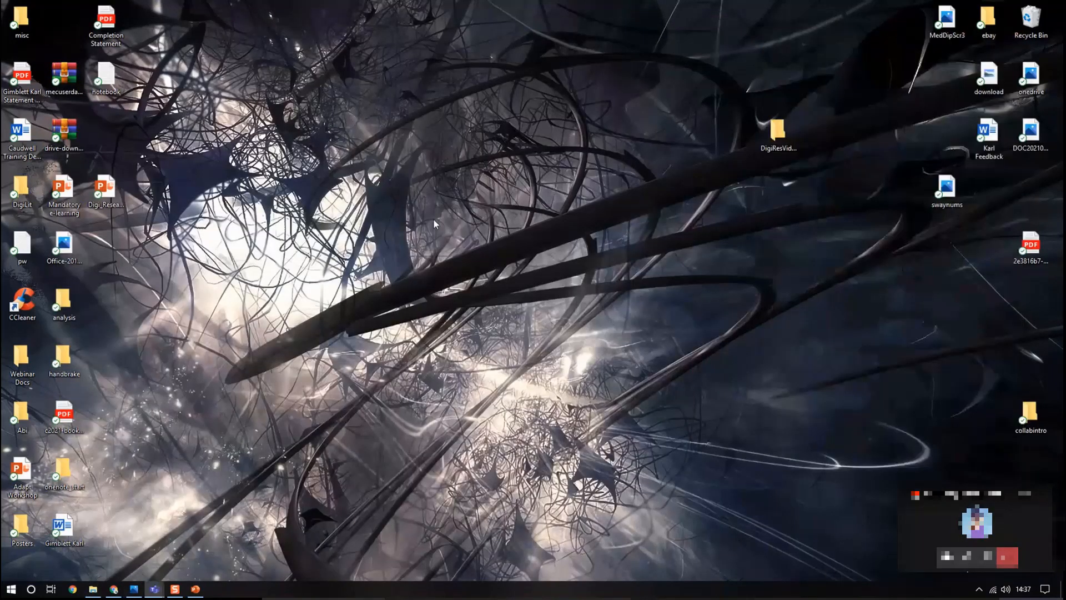
double_click(775, 125)
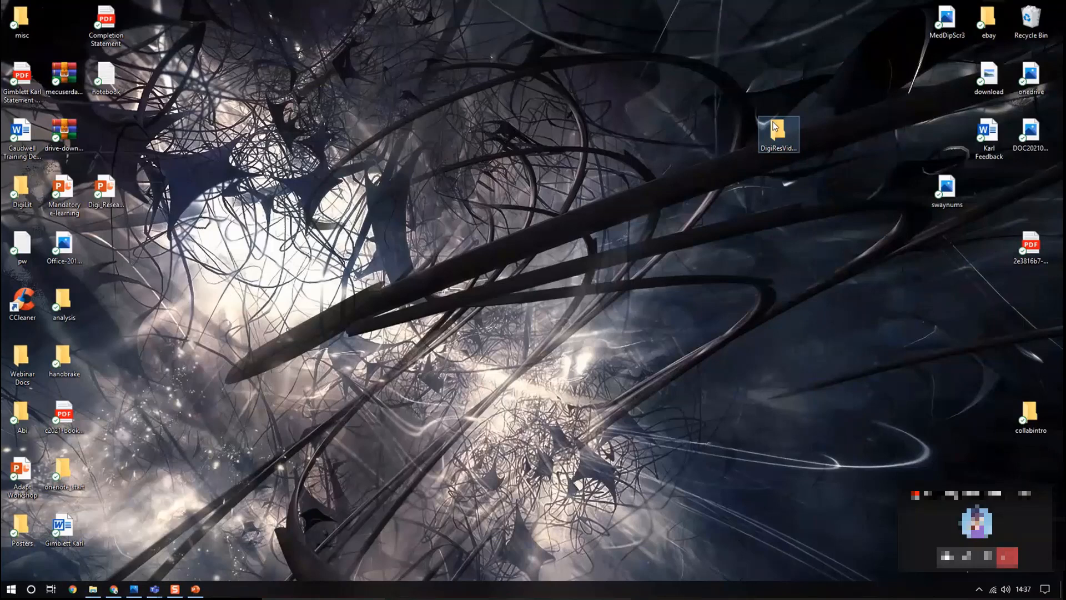
click(783, 141)
double_click(783, 141)
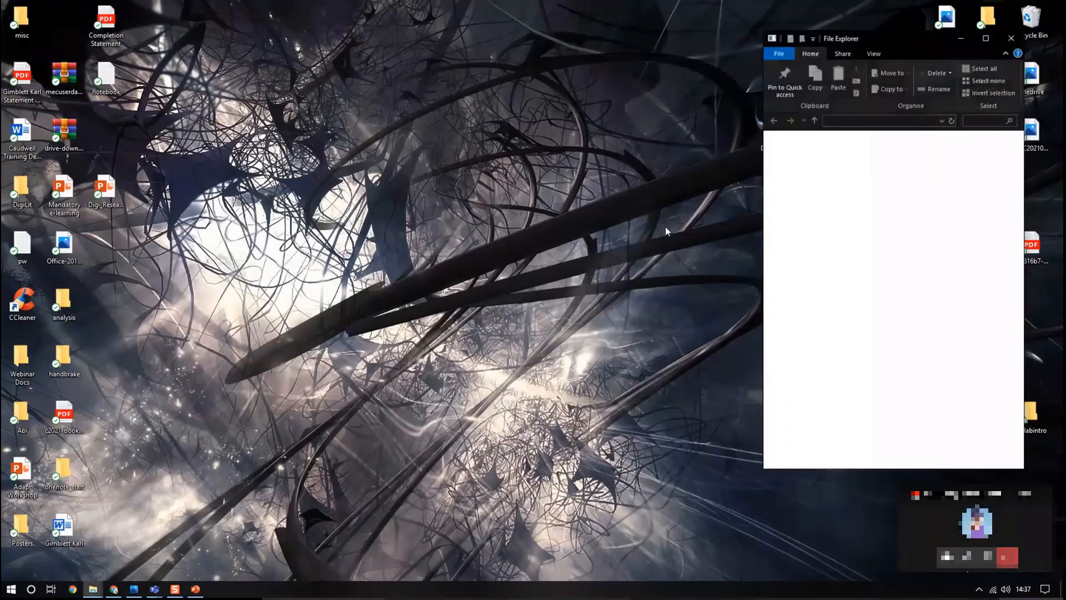
drag(947, 39, 352, 43)
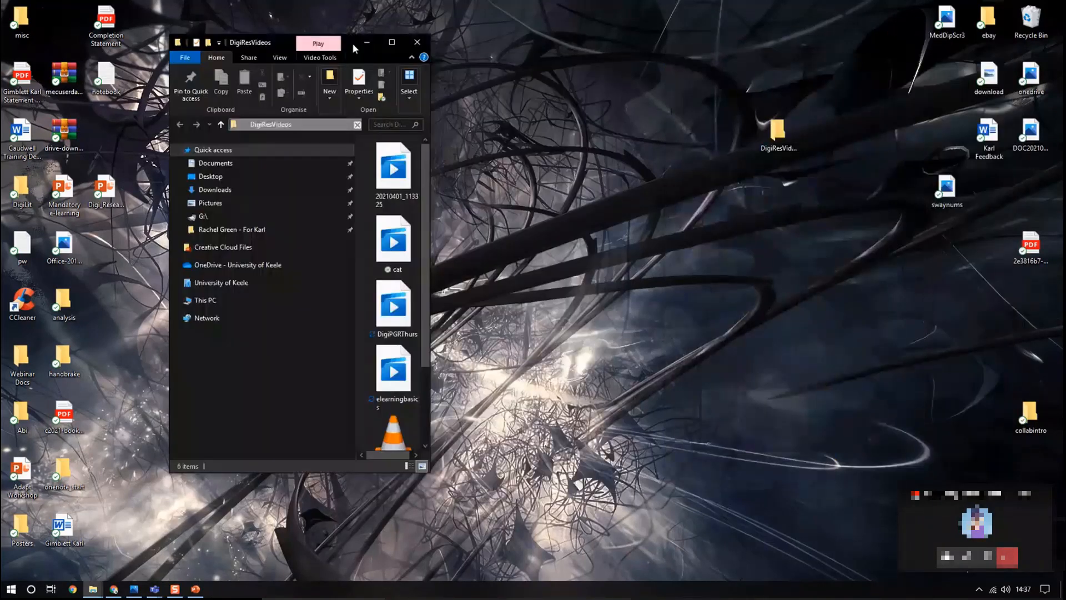
drag(430, 278, 857, 288)
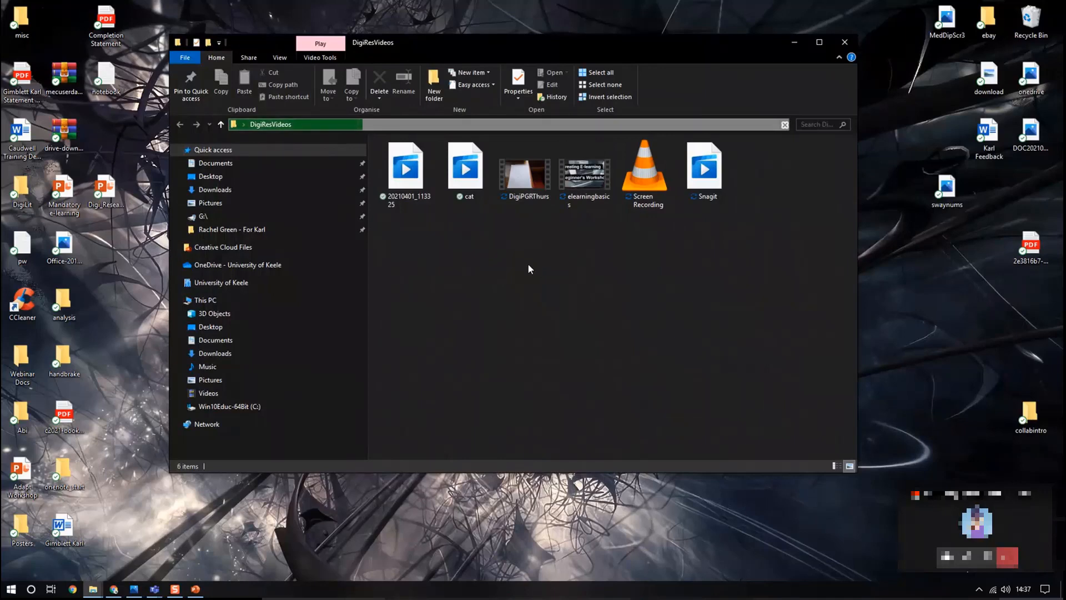
Step: Play the exported DigiPGRThurs video, skip ahead to the closing card, and close the player
click(536, 160)
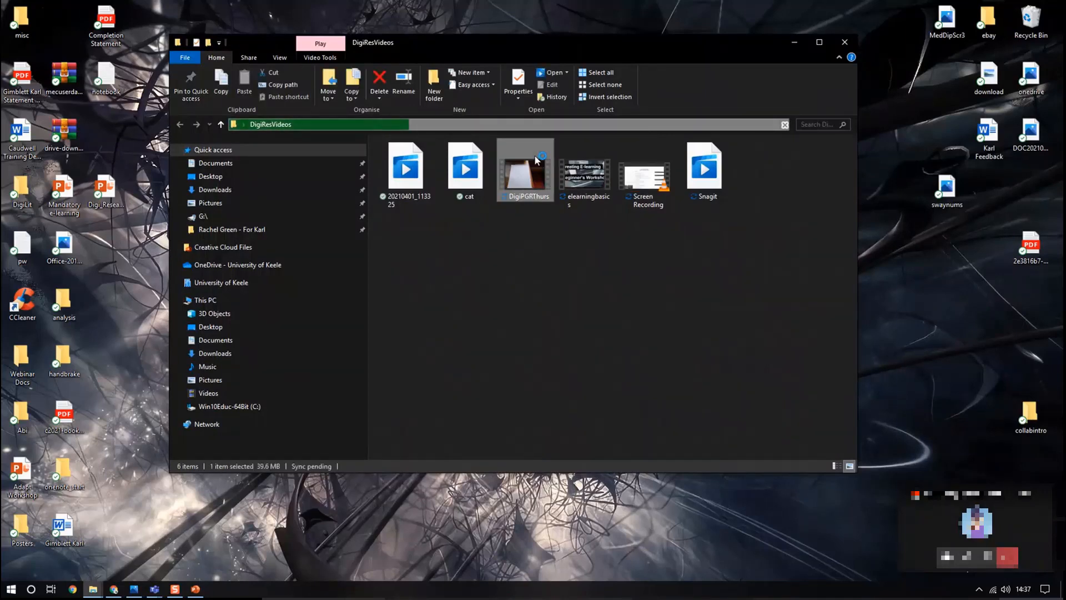
double_click(535, 160)
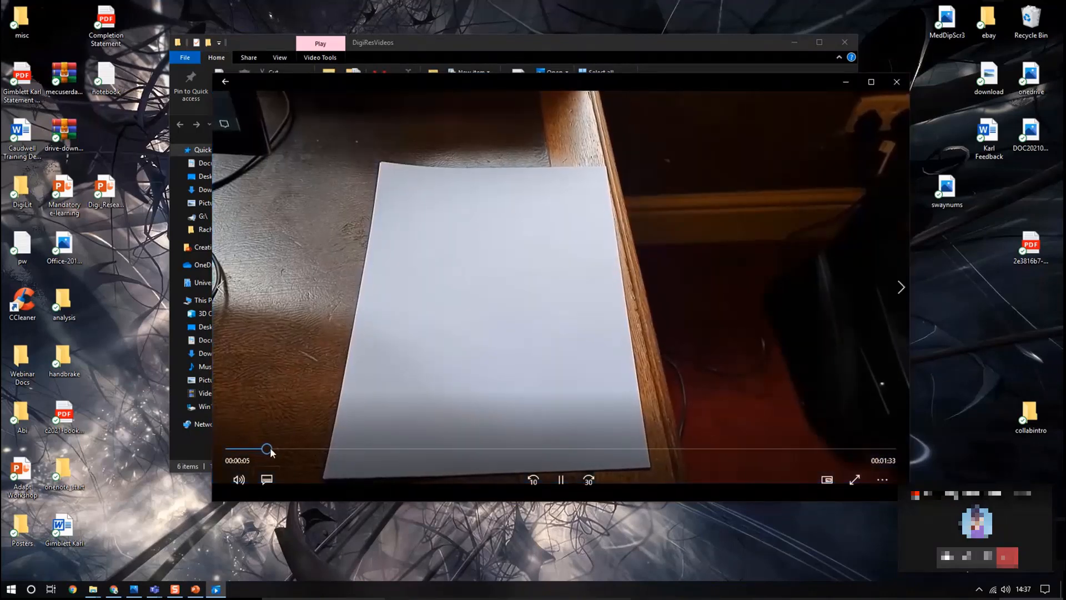
drag(261, 448, 614, 448)
drag(825, 448, 842, 449)
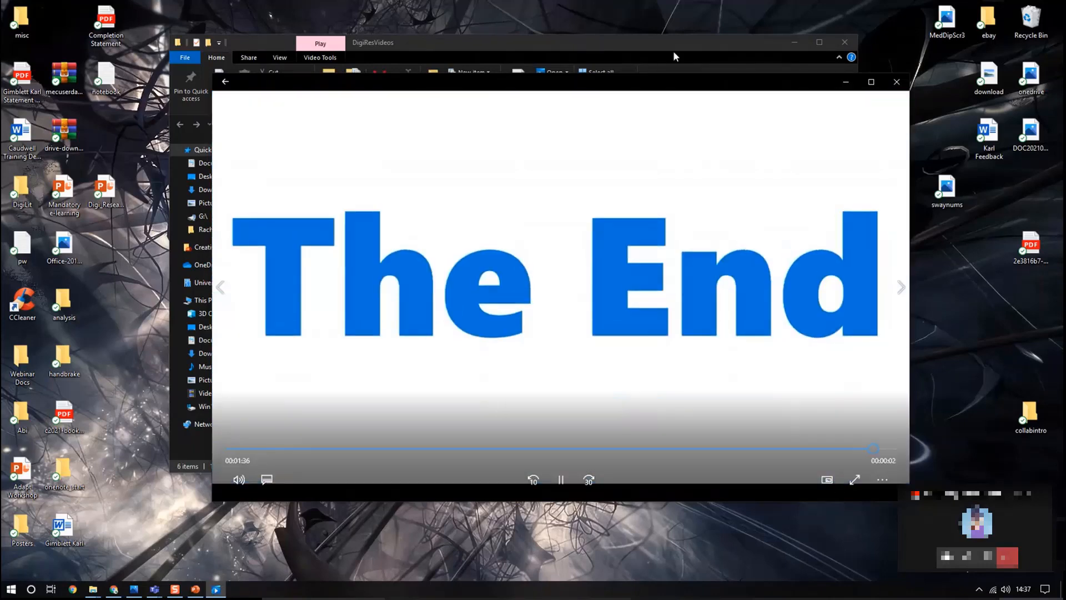
click(897, 82)
drag(570, 44, 576, 67)
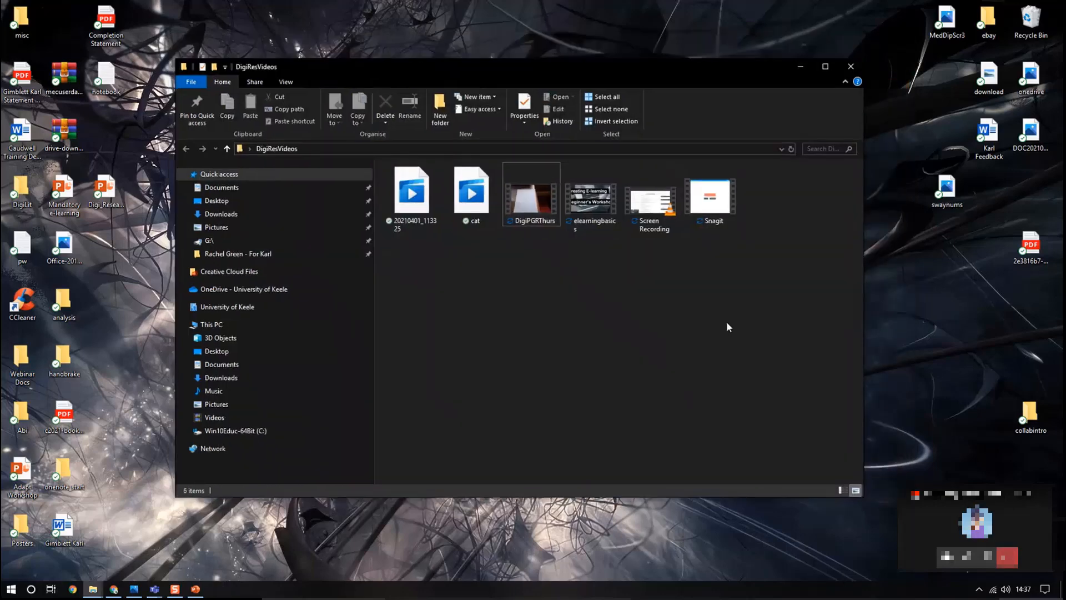